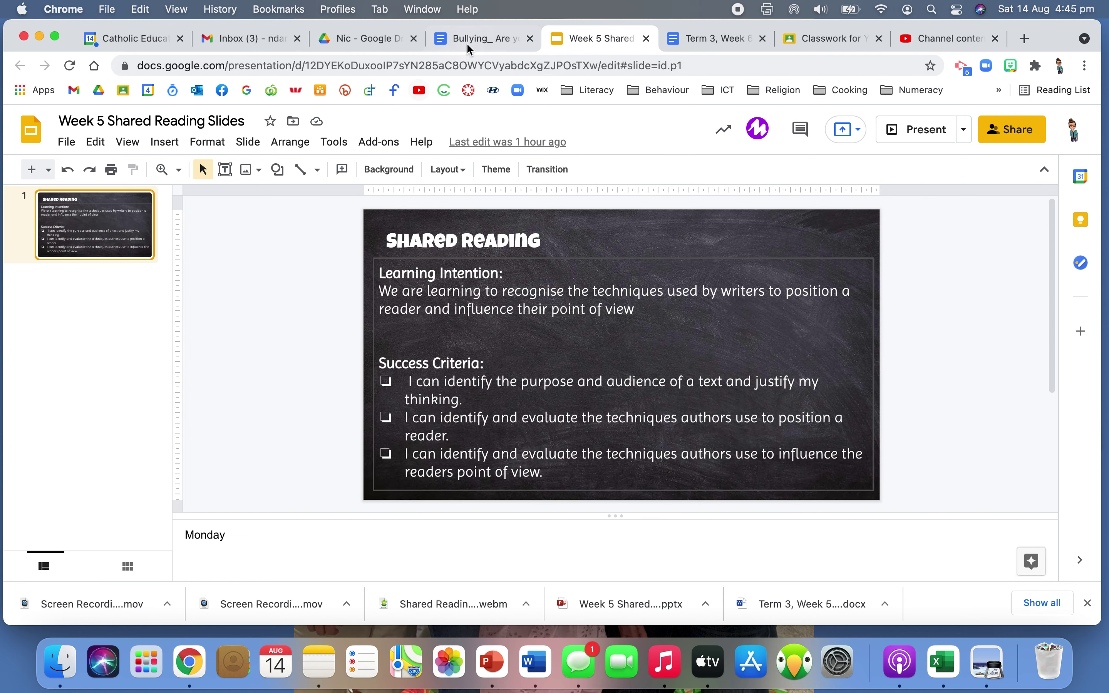
Step: Switch to the 'Bullying_' document and select the opening sentence about reacting with aggression
left_click(471, 38)
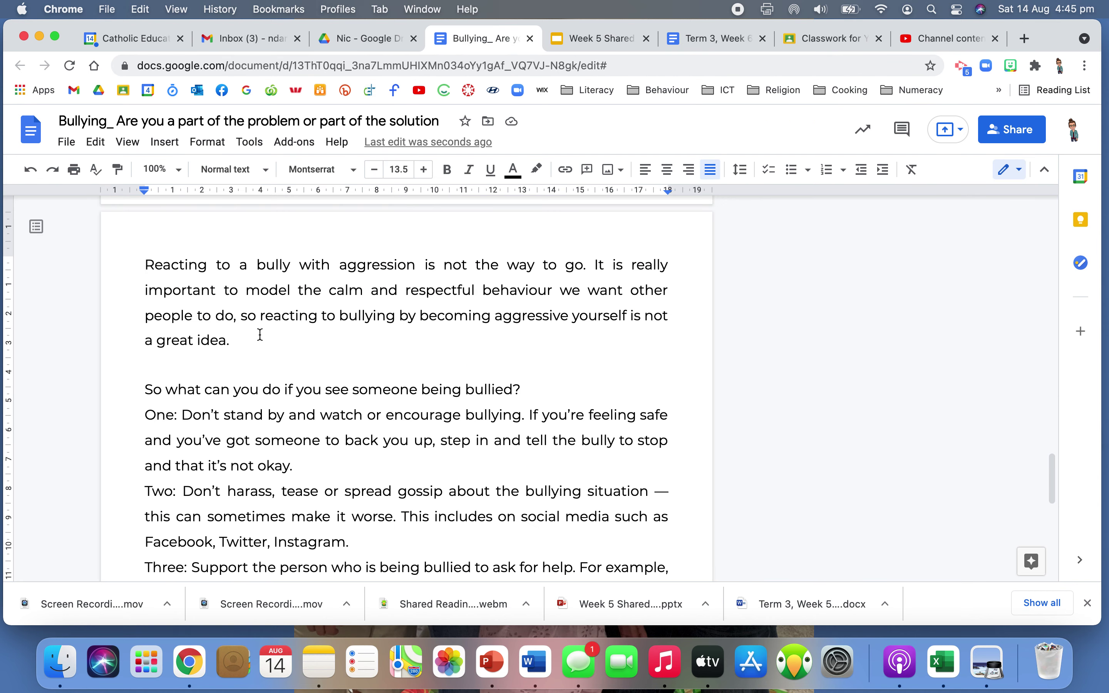
scroll(260, 334, "down", 2)
scroll(260, 334, "down", 3)
scroll(260, 334, "up", 4)
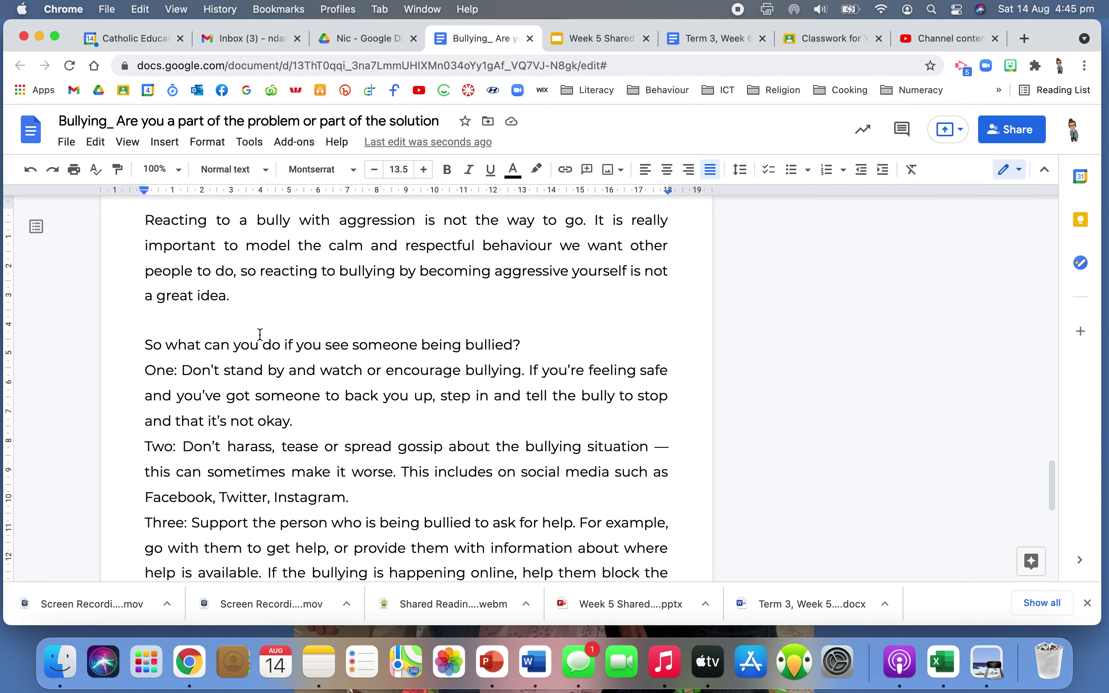
scroll(260, 335, "down", 1)
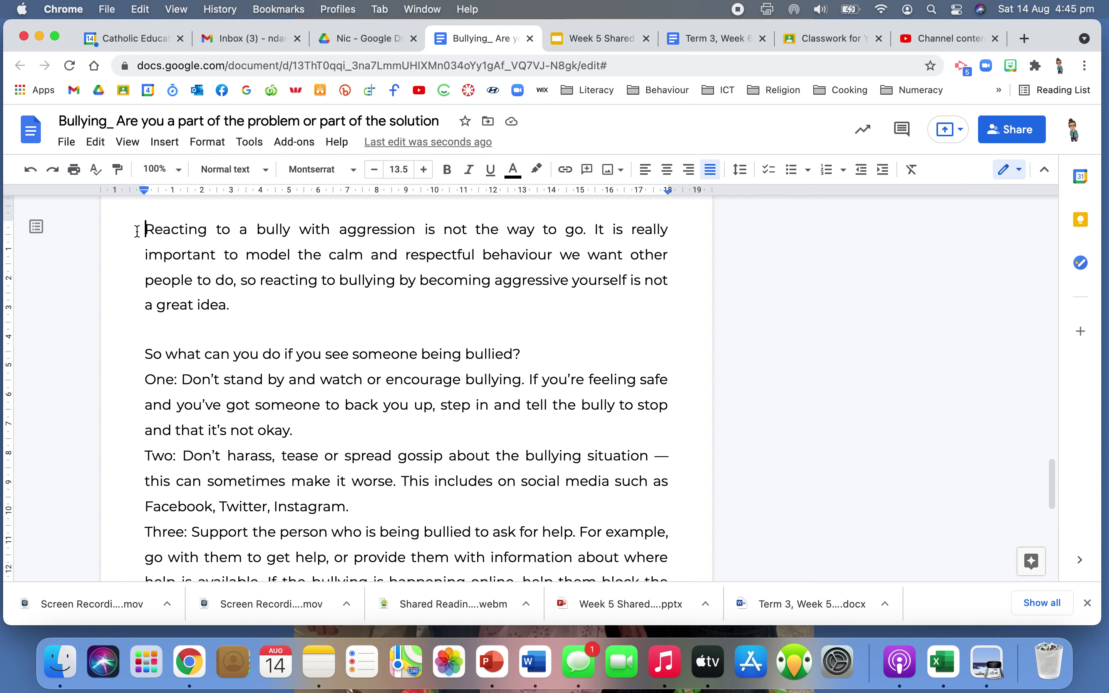
left_click_drag(138, 230, 586, 231)
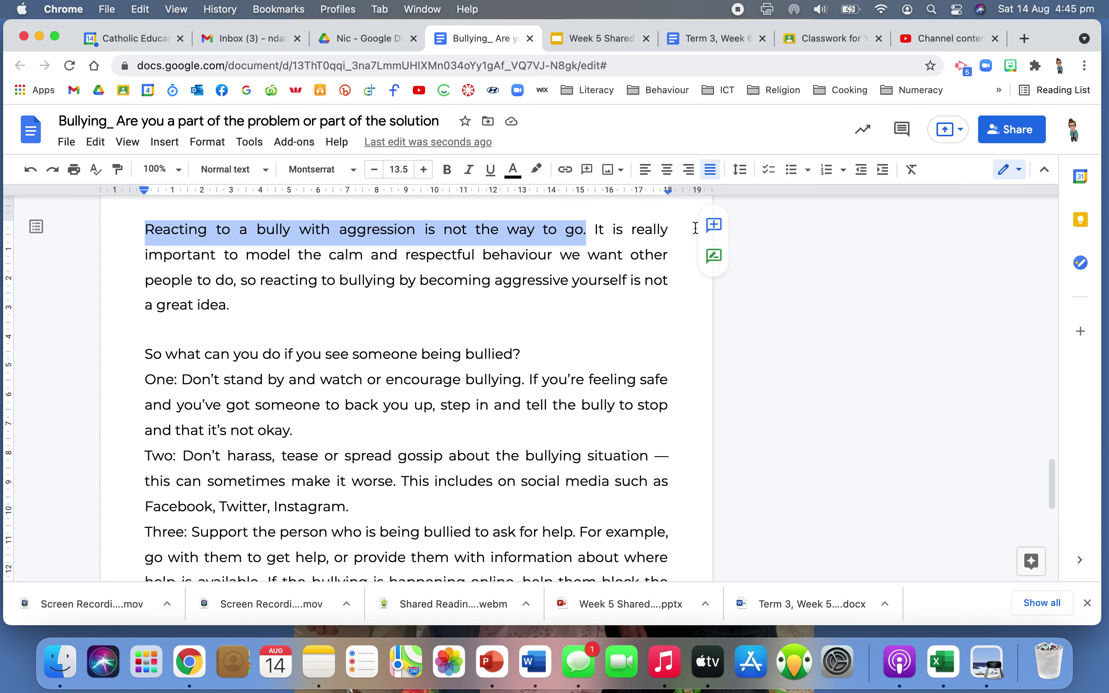
Step: Post the comment 'Topic sentence - imperative call to action.' on the selected aggression sentence
left_click(709, 226)
type("Topic ")
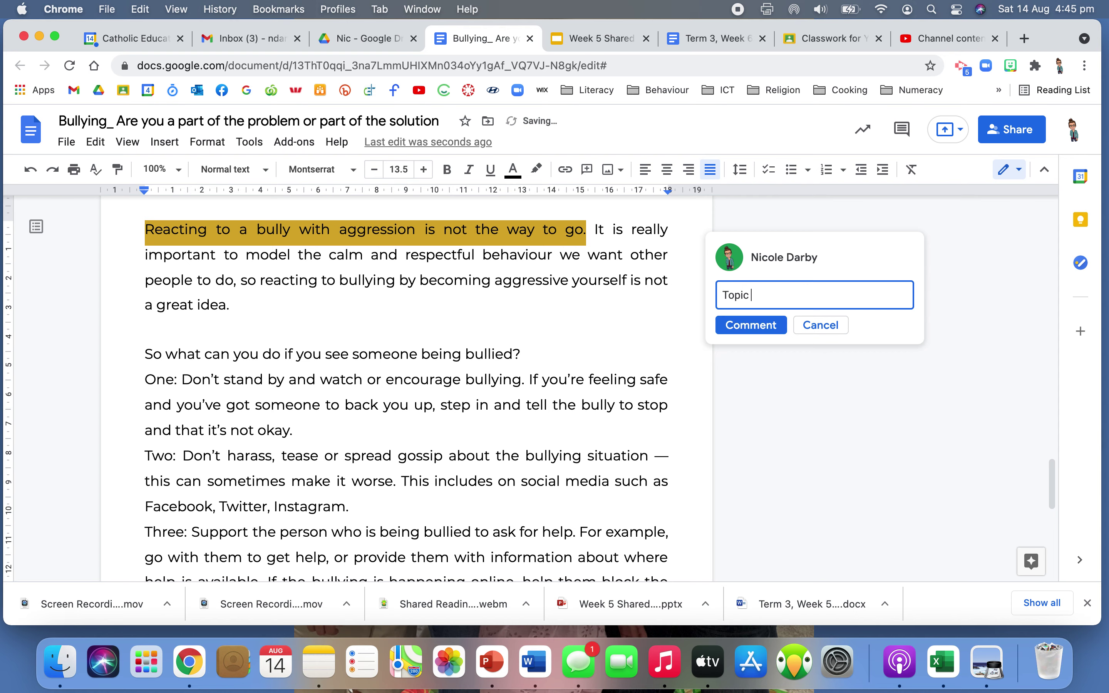
type("sentence - imperative ca")
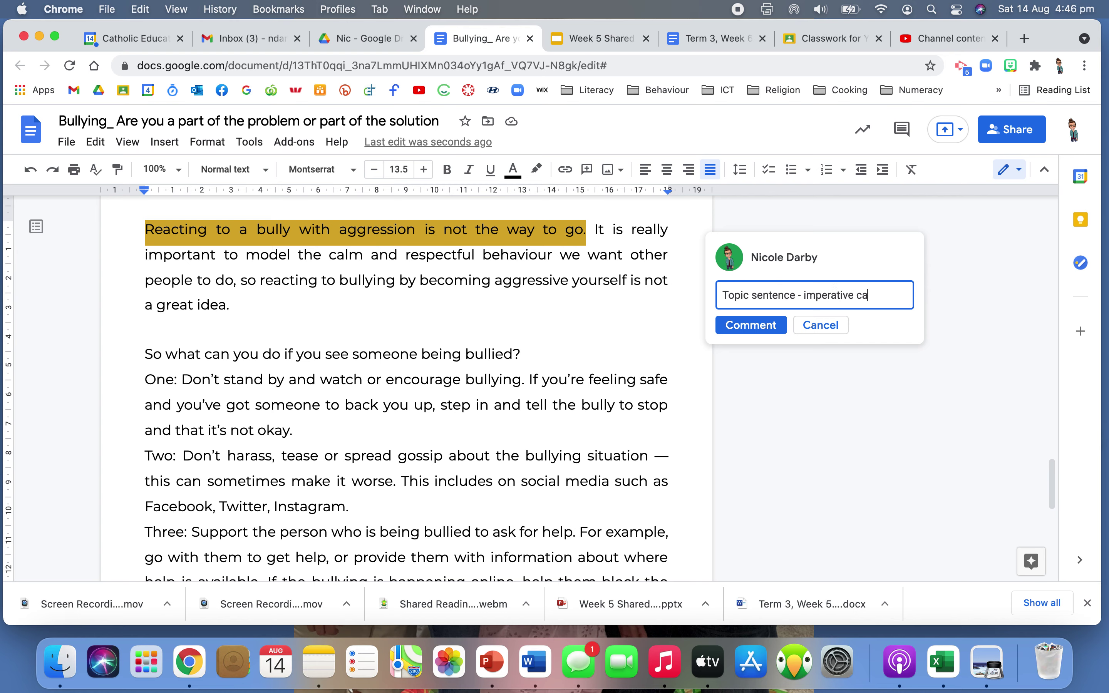
type("ll to action.")
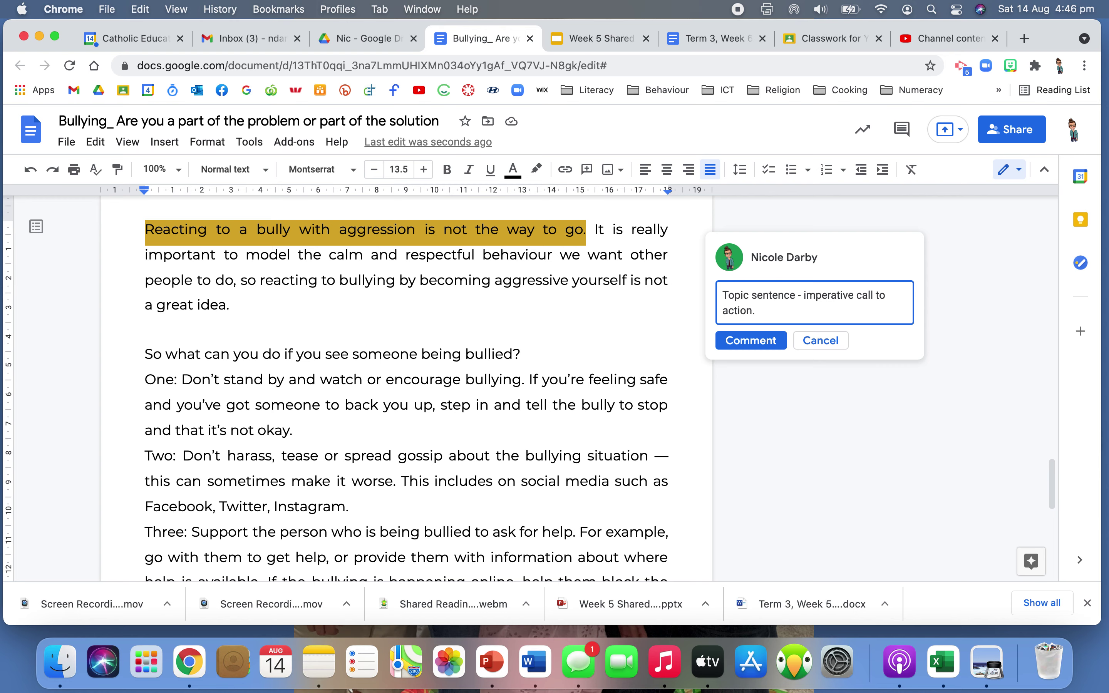
left_click(752, 343)
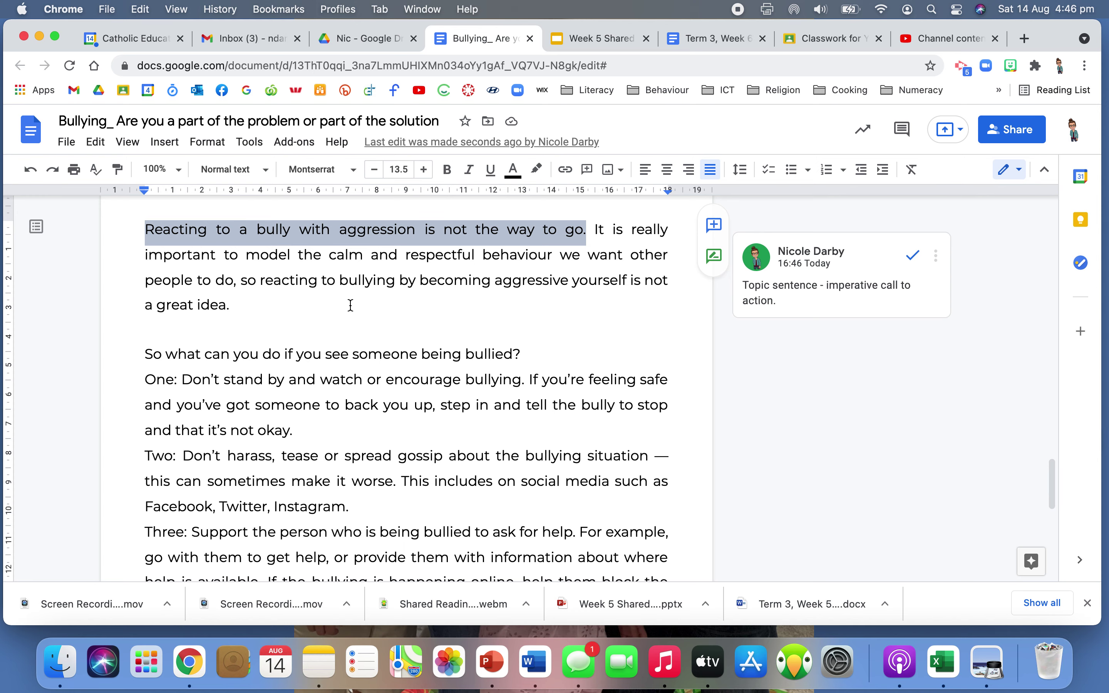
scroll(350, 305, "down", 5)
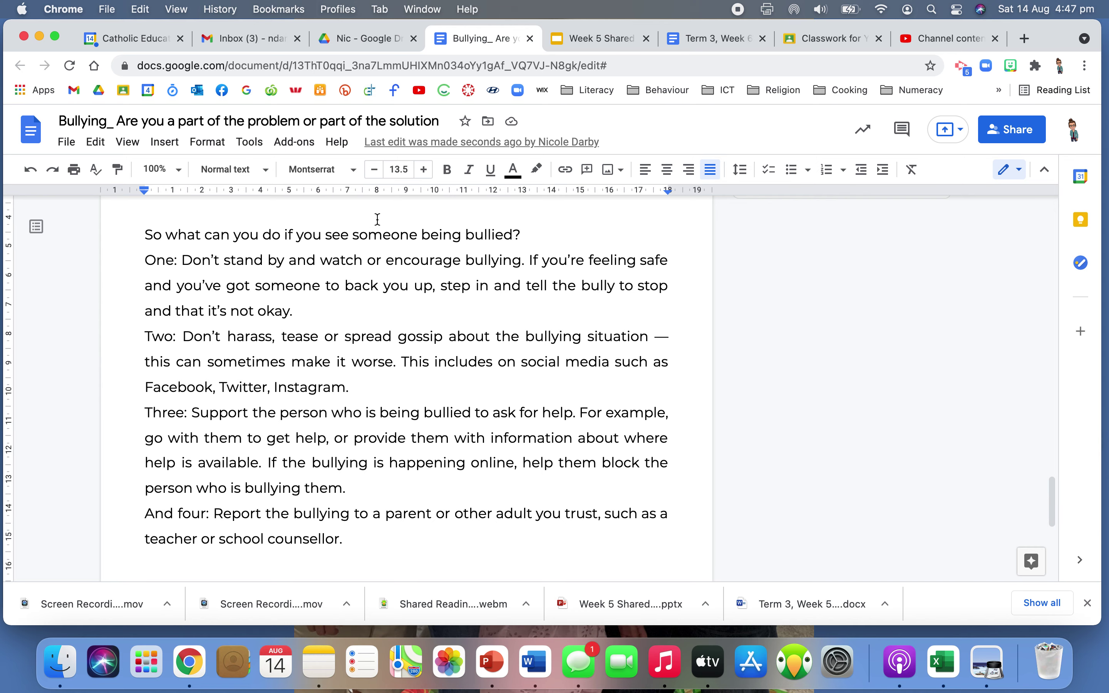
Step: Comment 'rhetorical question - topic sentence' on 'So what can you do if you see someone being bullied?'
left_click_drag(556, 233, 137, 306)
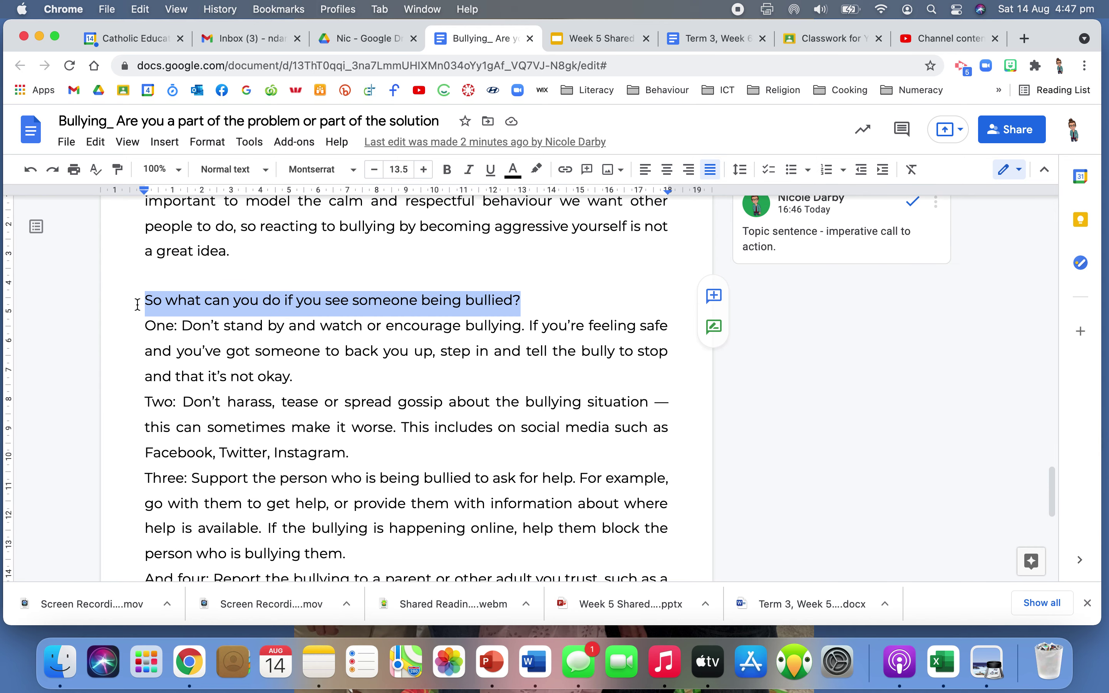
left_click(717, 298)
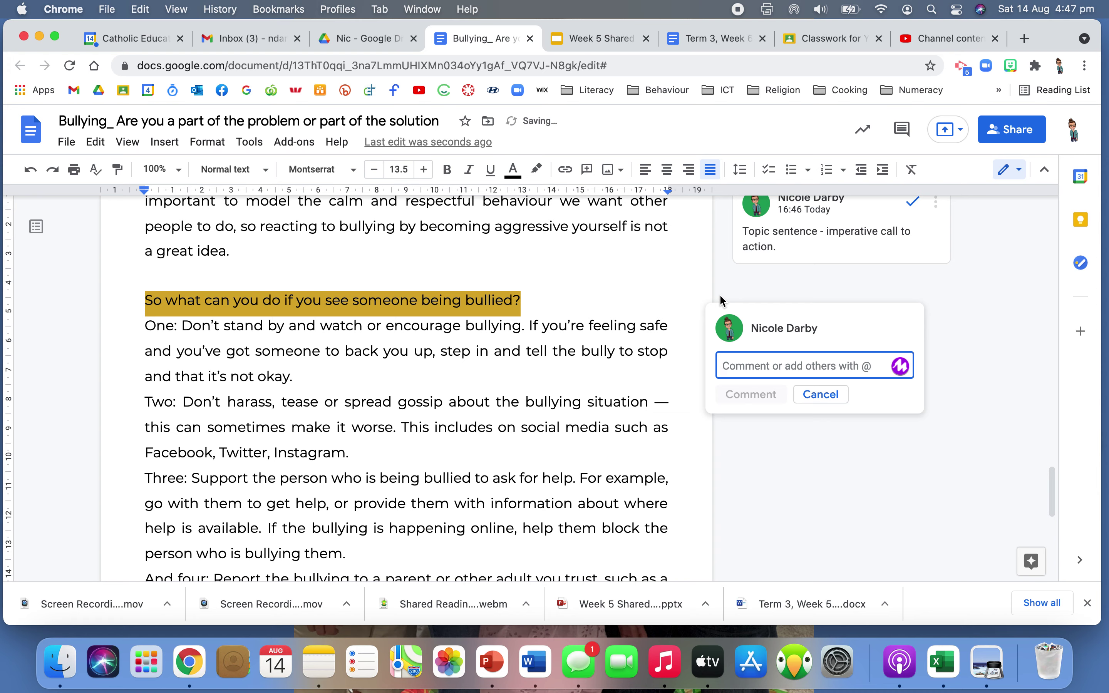
type("rhetorical que")
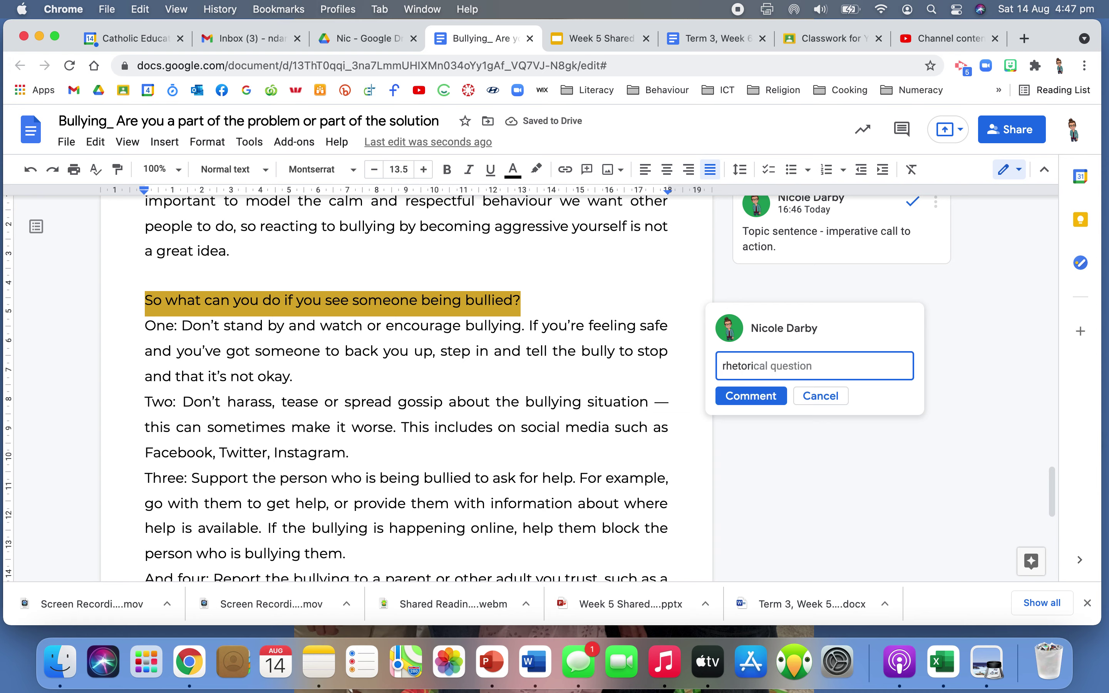
type("stion -")
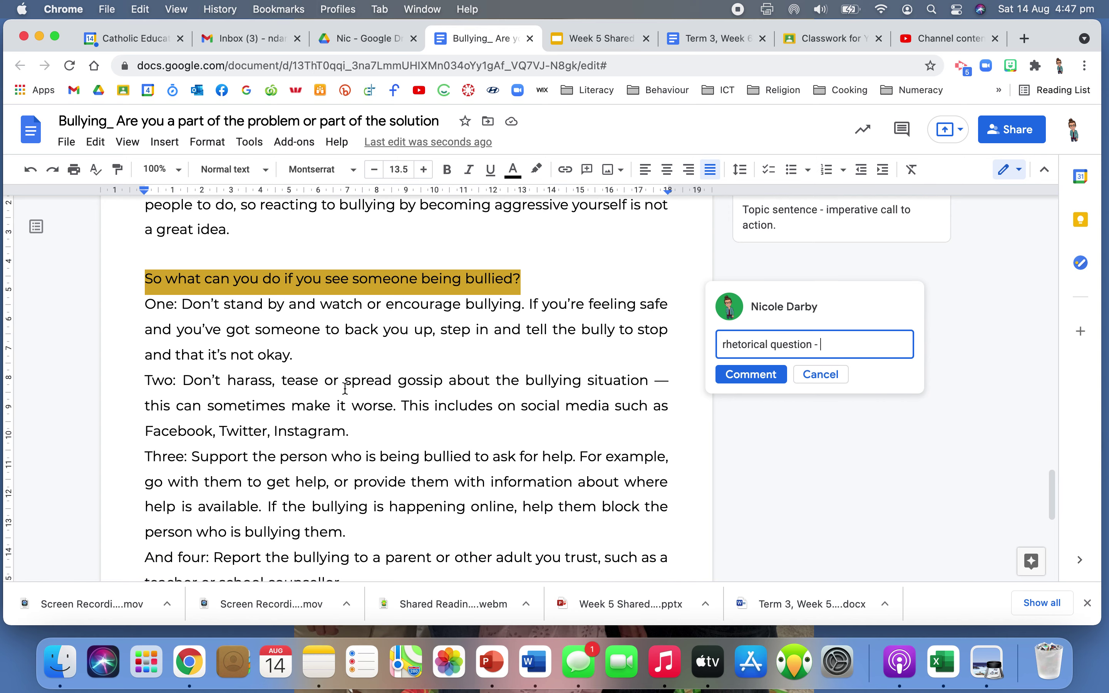
scroll(345, 389, "down", 1)
scroll(345, 389, "down", 1)
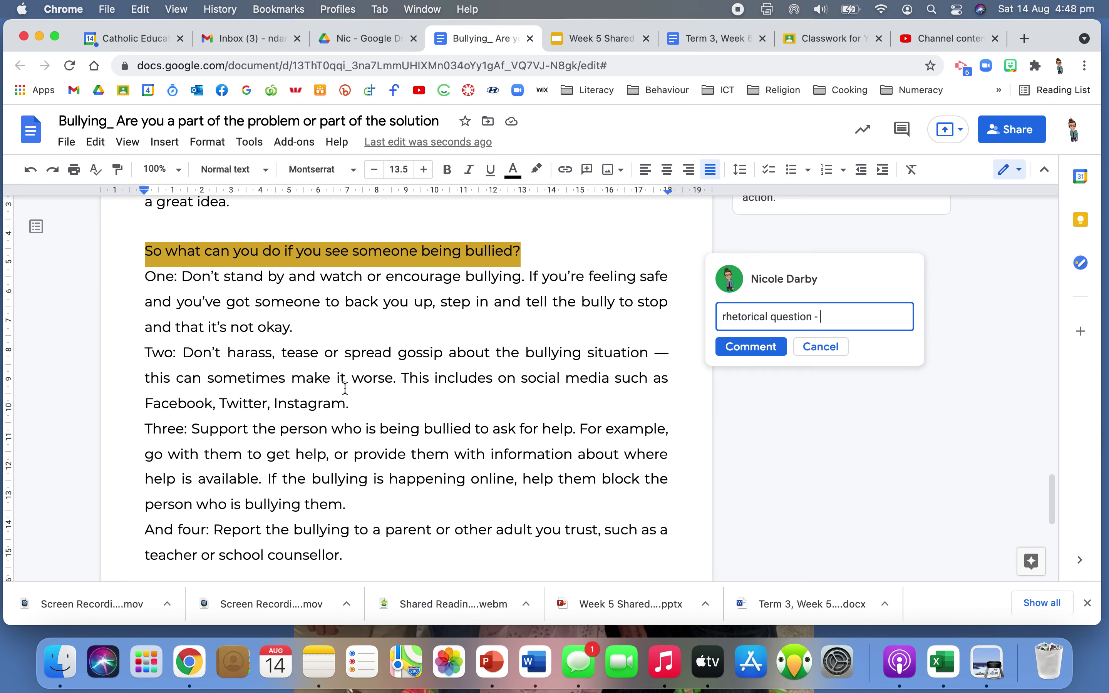
type("topic sentence")
left_click(761, 346)
scroll(191, 328, "down", 2)
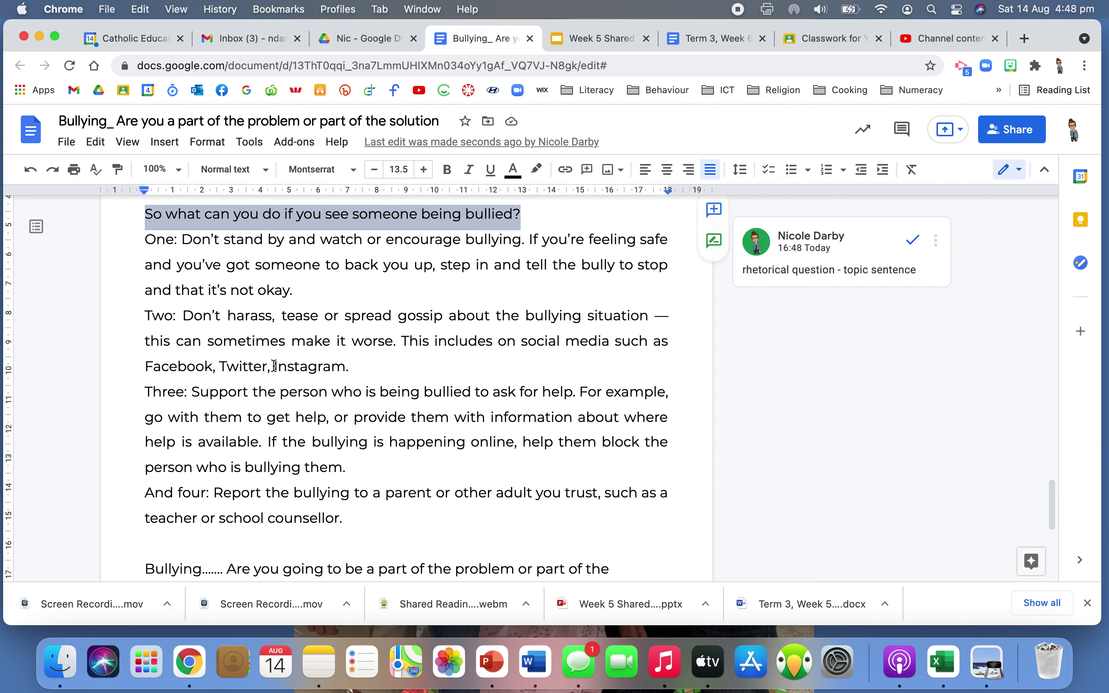
left_click_drag(145, 239, 385, 366)
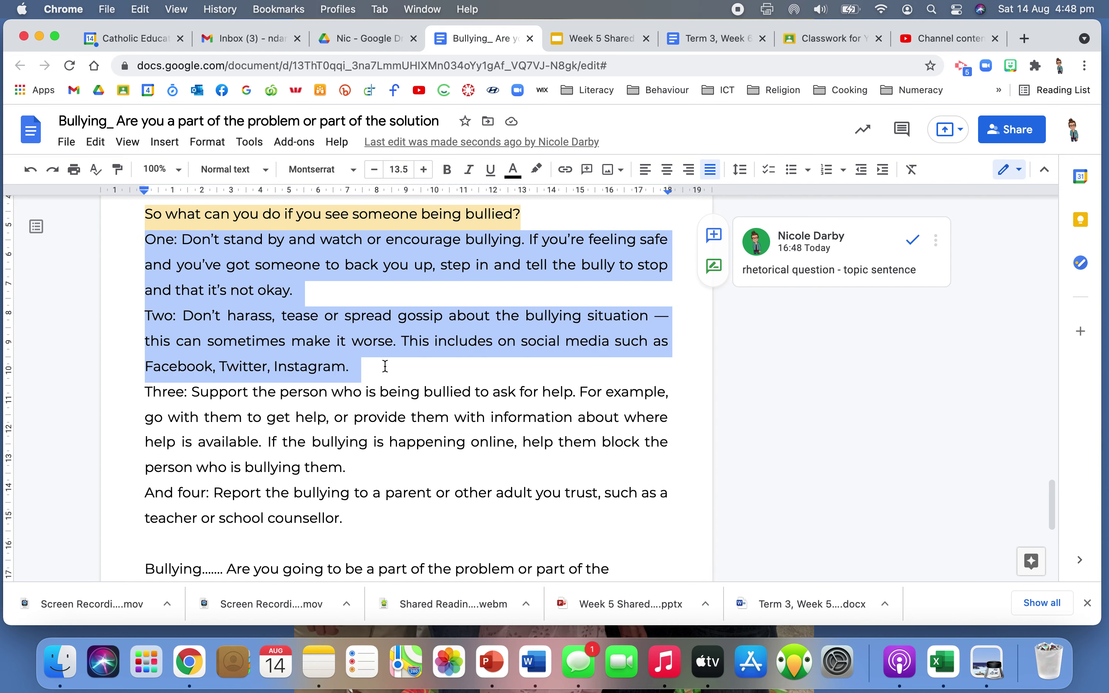
Step: Comment 'Don't do it' on bystander points One and Two
left_click(711, 235)
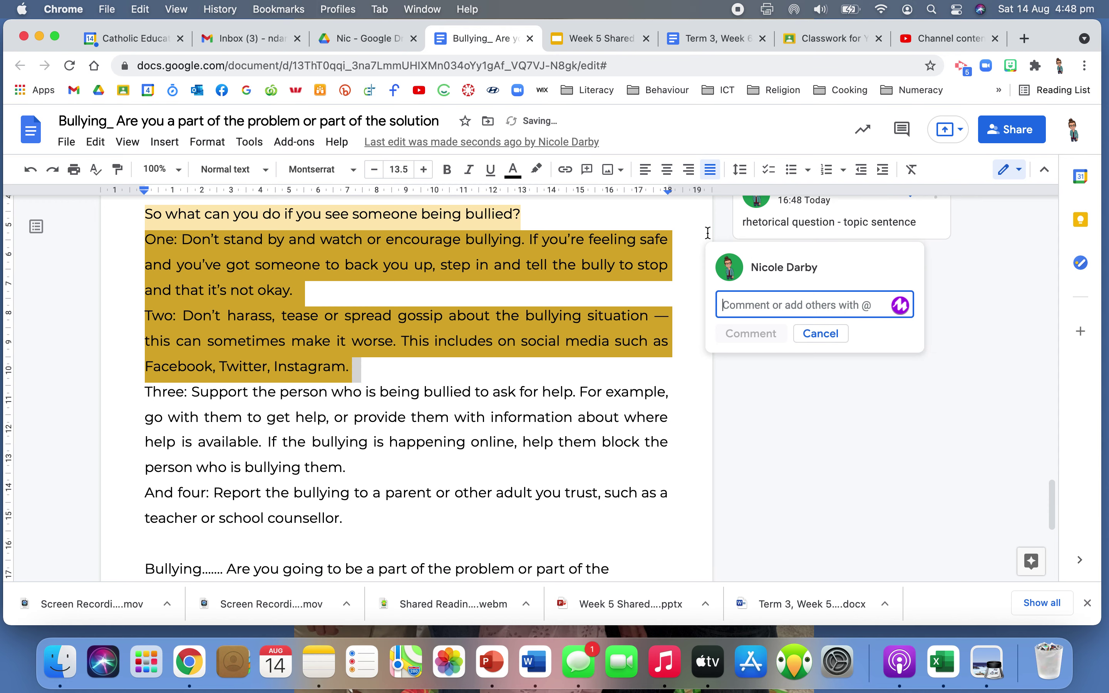
type("Do")
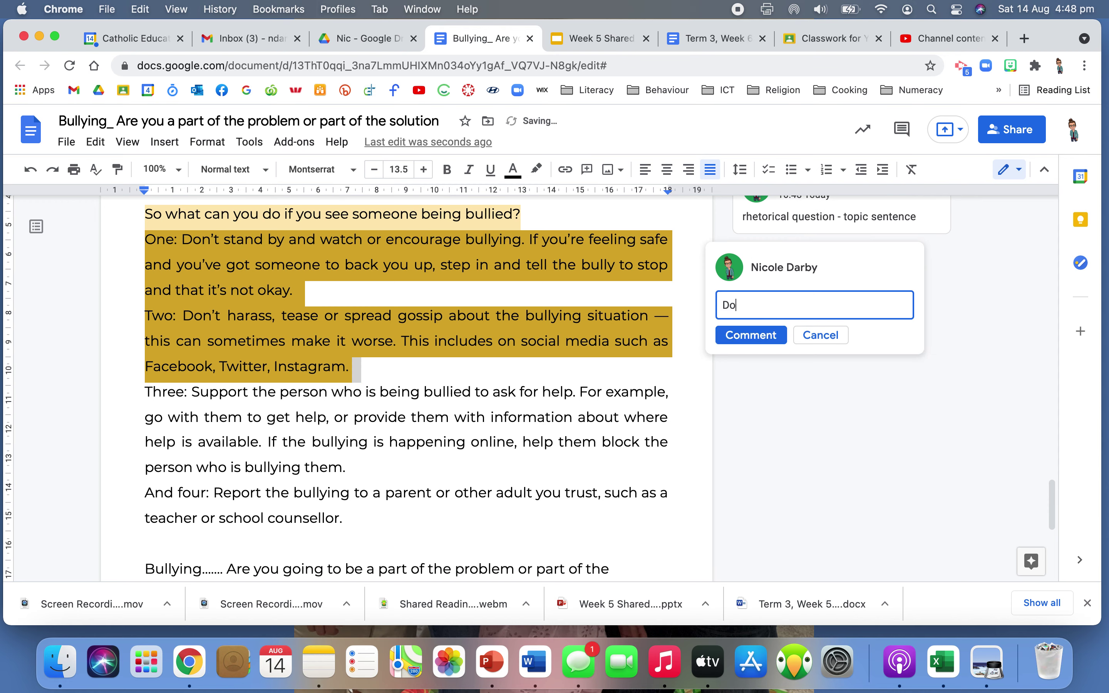
type("n't do it")
left_click(755, 337)
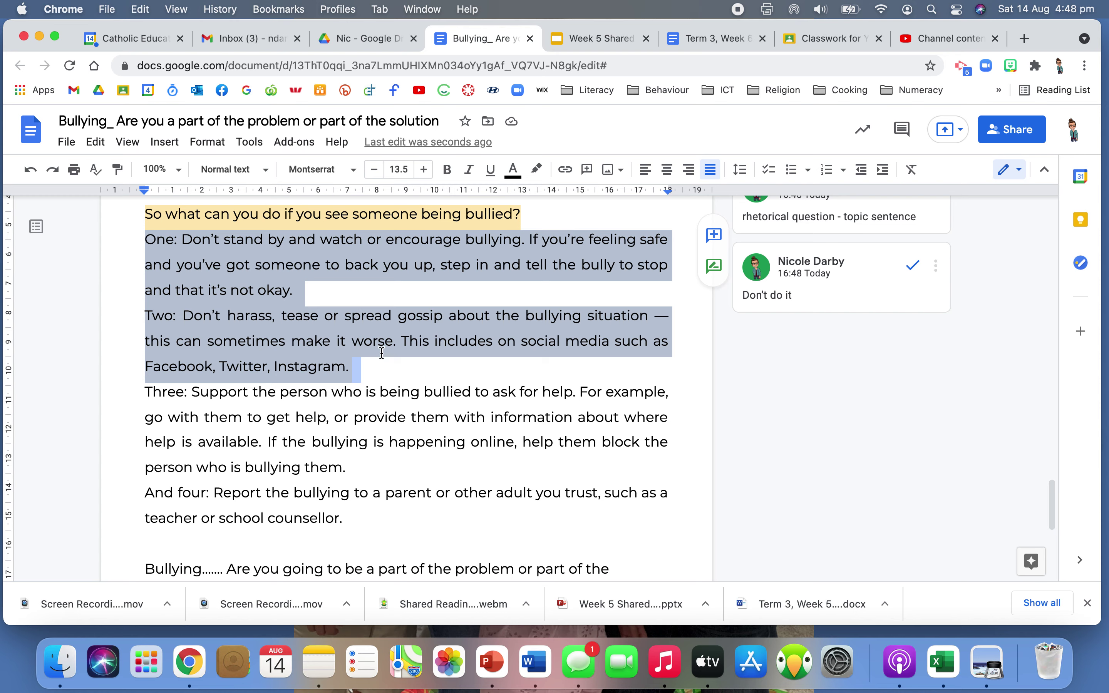
Step: Comment 'positive actions - should do.' on points Three and four
left_click_drag(146, 392, 342, 520)
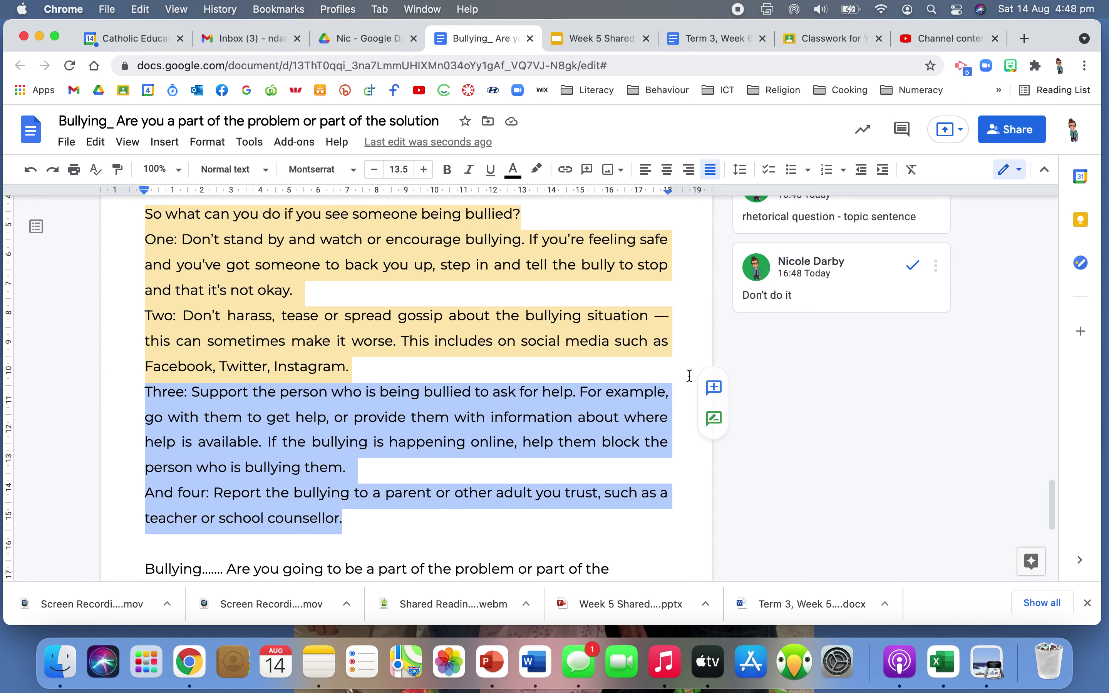
left_click(712, 384)
type("positive a")
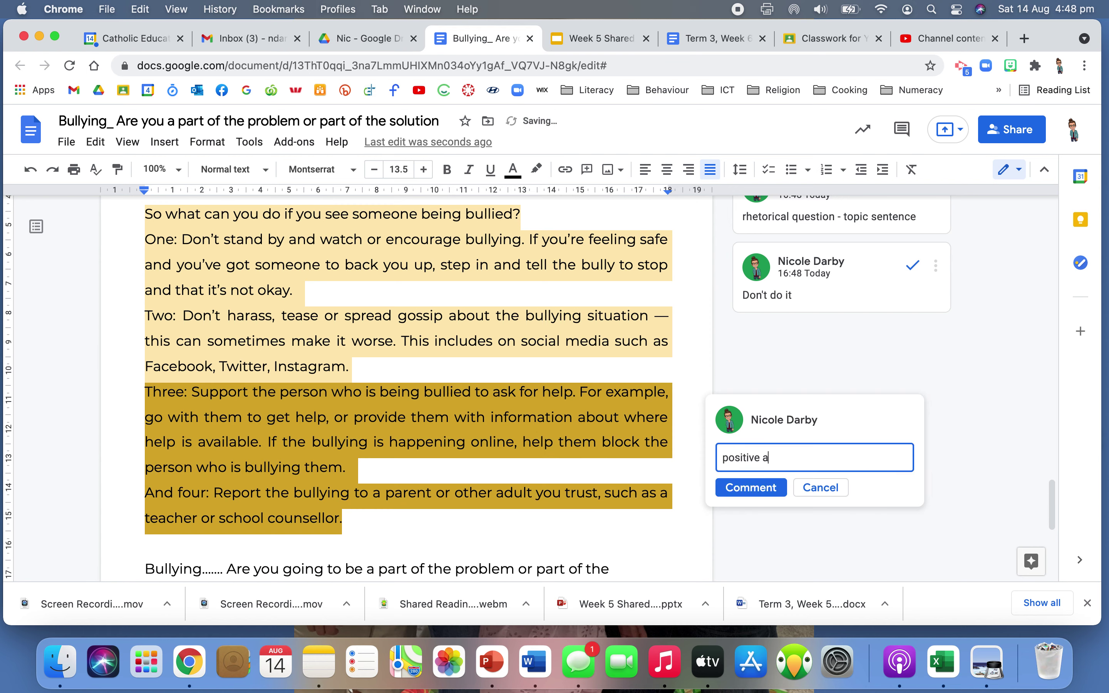
type("ctions - should do.")
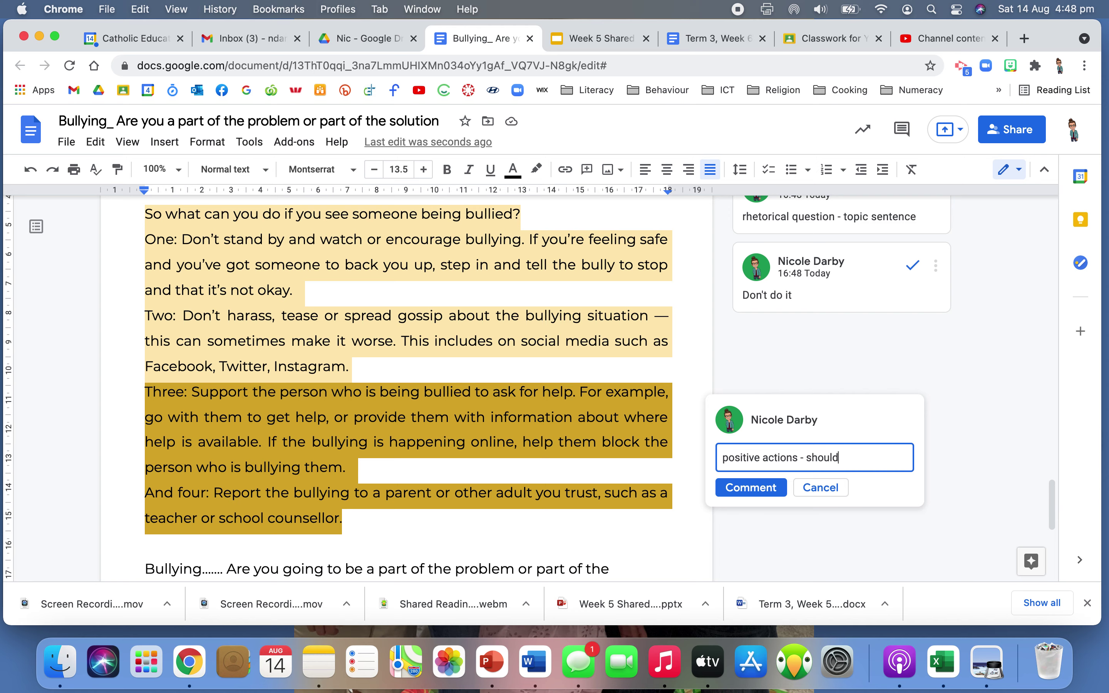
left_click(735, 487)
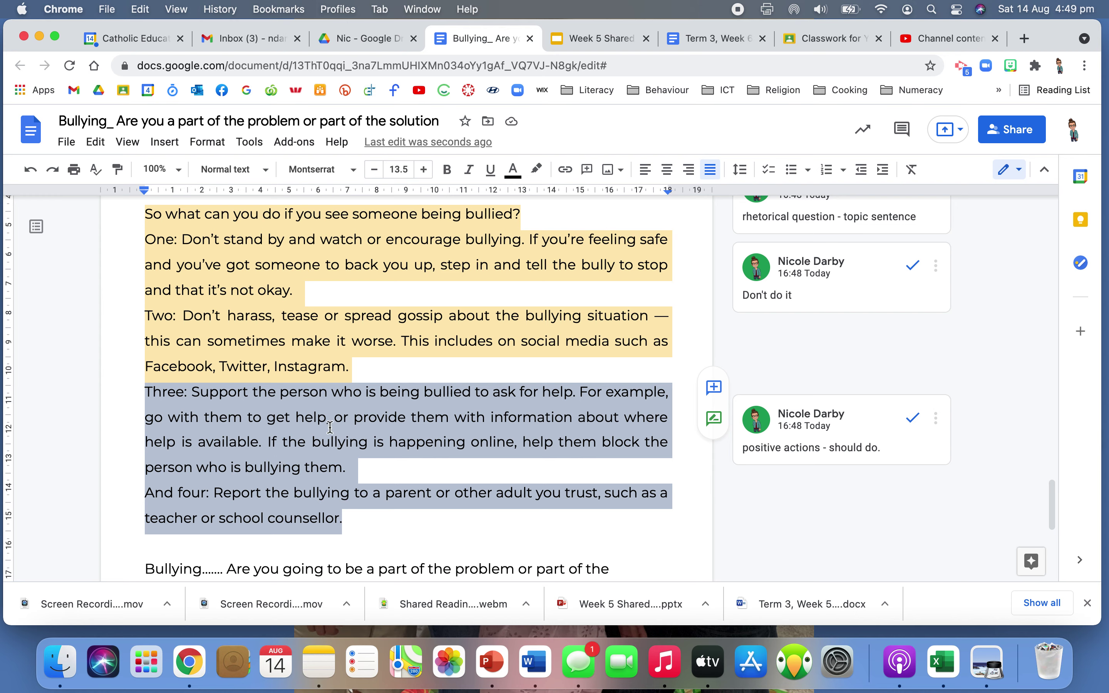
Step: Draft a comment 'ellipses.......' on the dots after 'Bullying' in the closing line
scroll(330, 428, "down", 3)
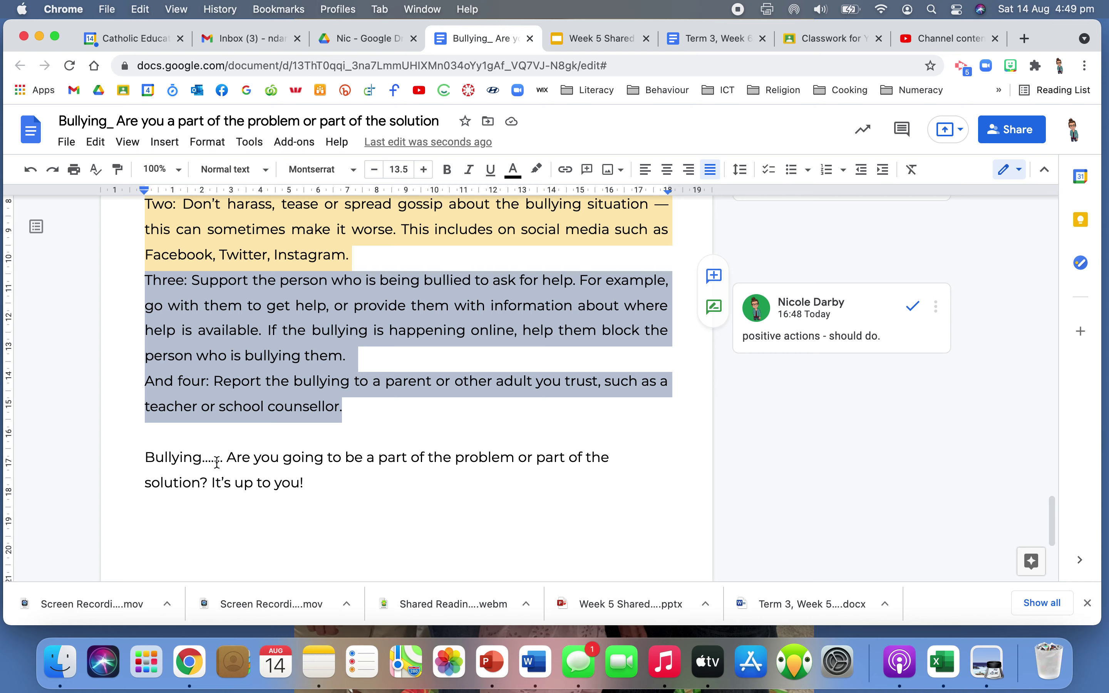
left_click_drag(226, 458, 212, 462)
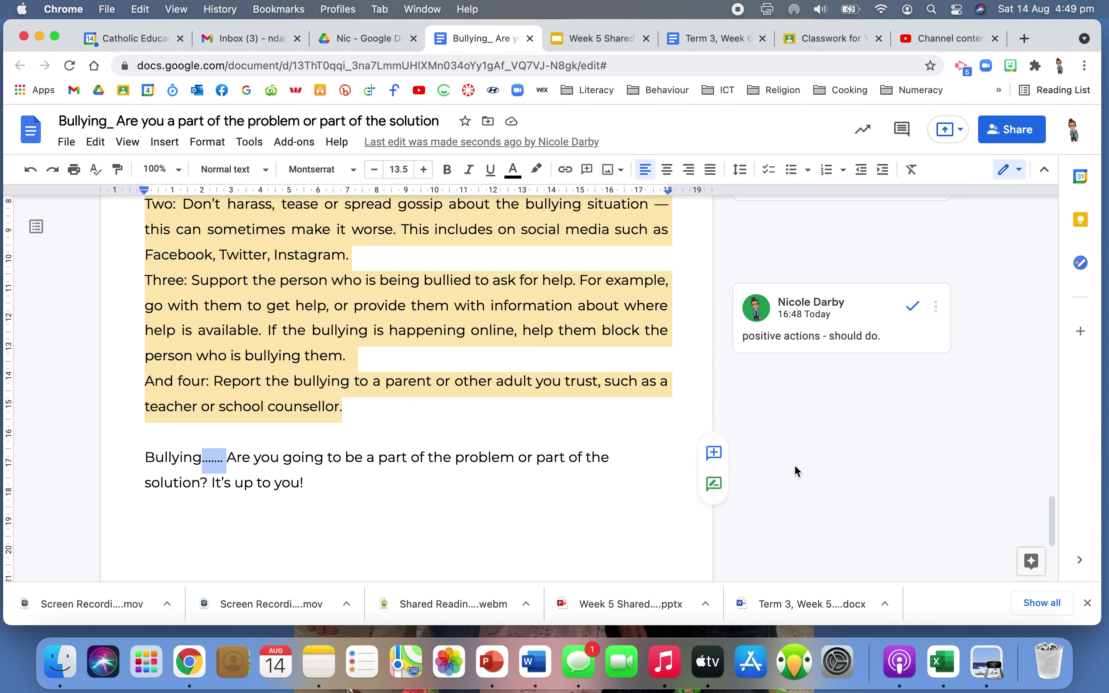
left_click(714, 452)
type("ellip")
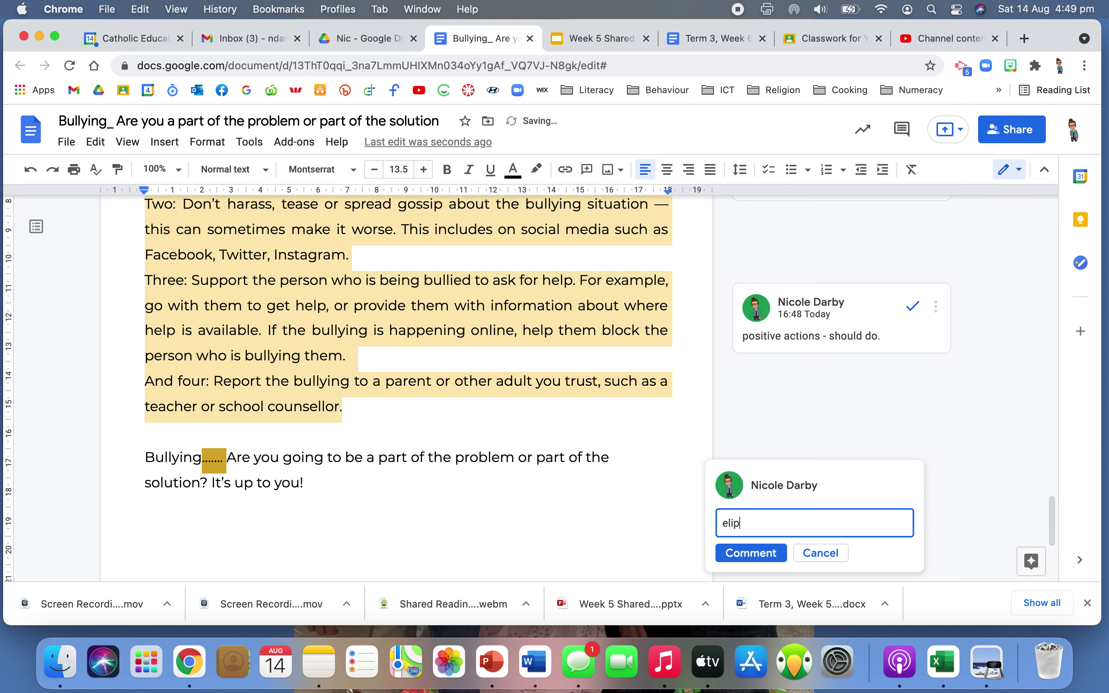
type("ses.......")
left_click(230, 457)
Step: Post a 'Call to action.' comment on 'Are you going…' through 'It's up to you!'
left_click_drag(230, 457, 311, 482)
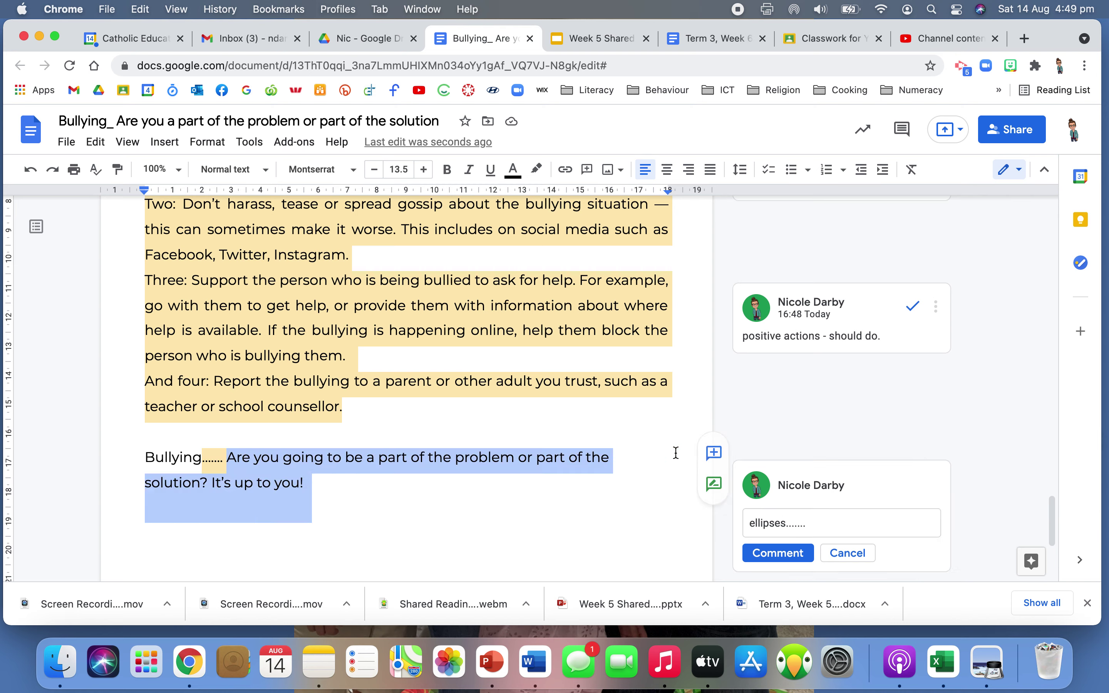
left_click(707, 452)
type("Call to action")
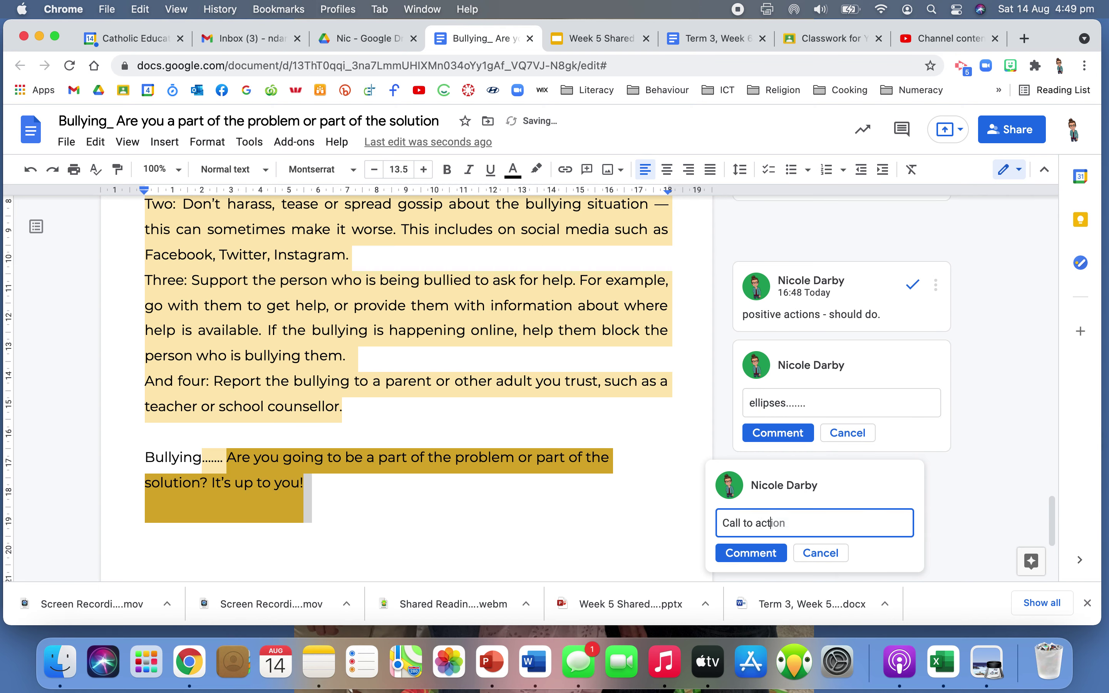
type(".")
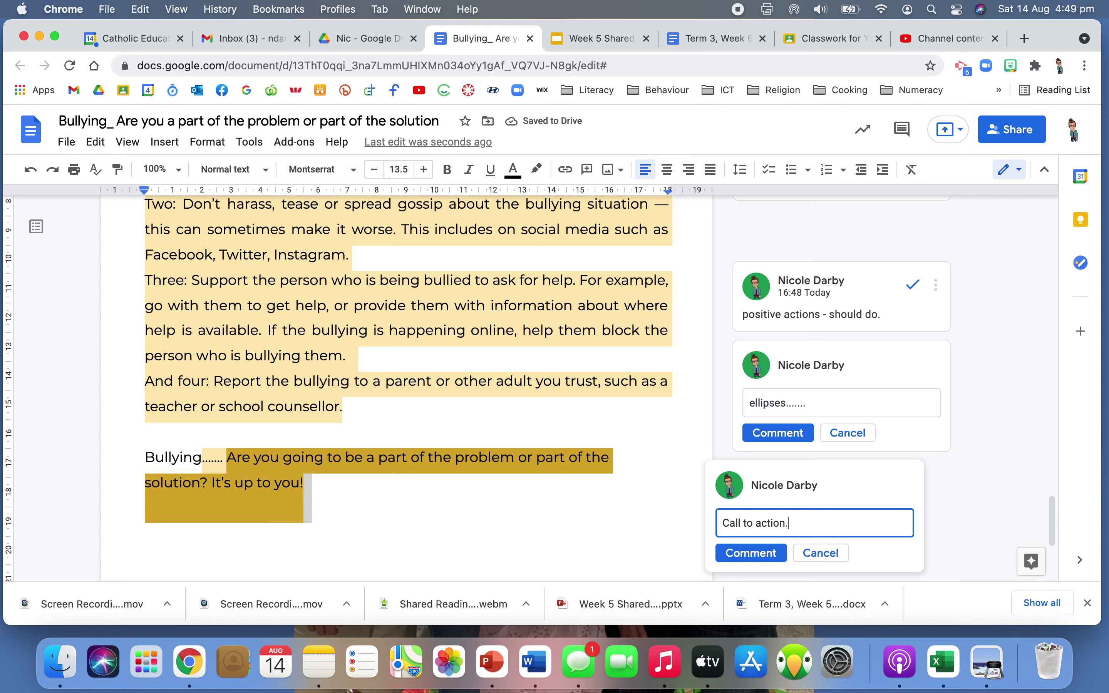
left_click(761, 553)
left_click(280, 458)
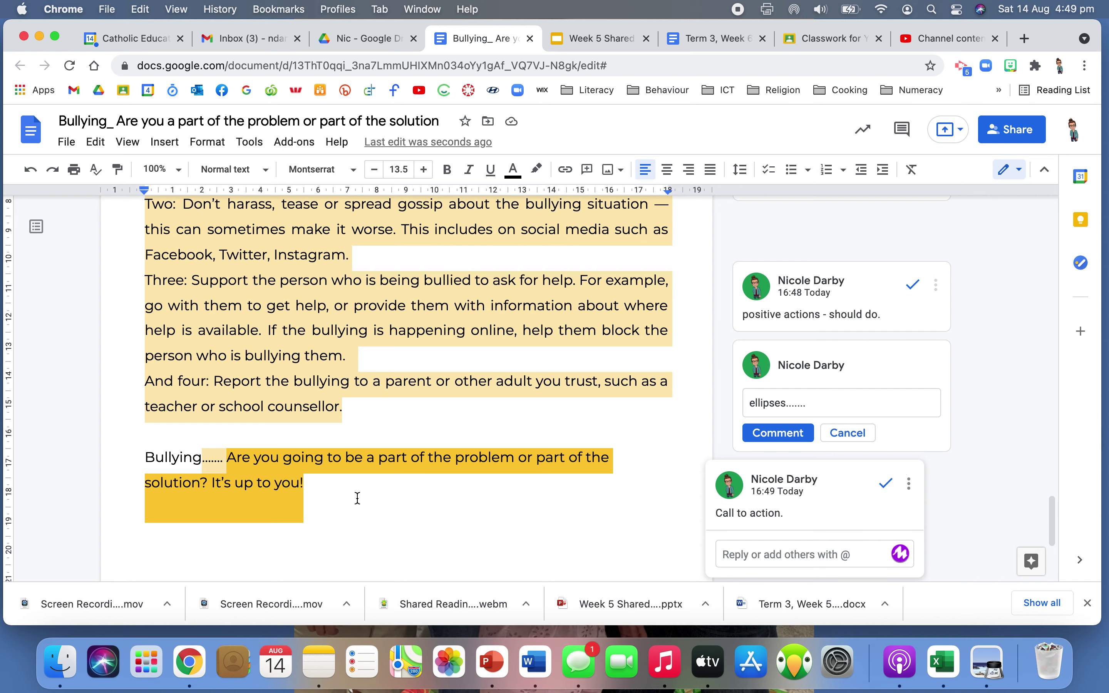
left_click(310, 484)
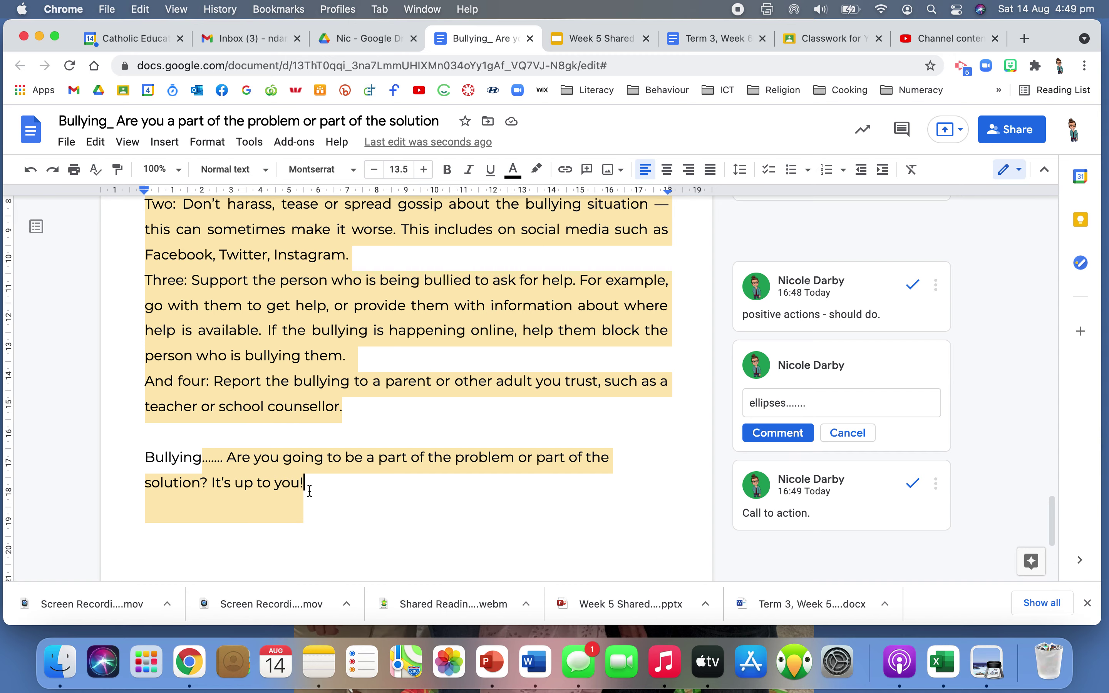
scroll(310, 490, "up", 20)
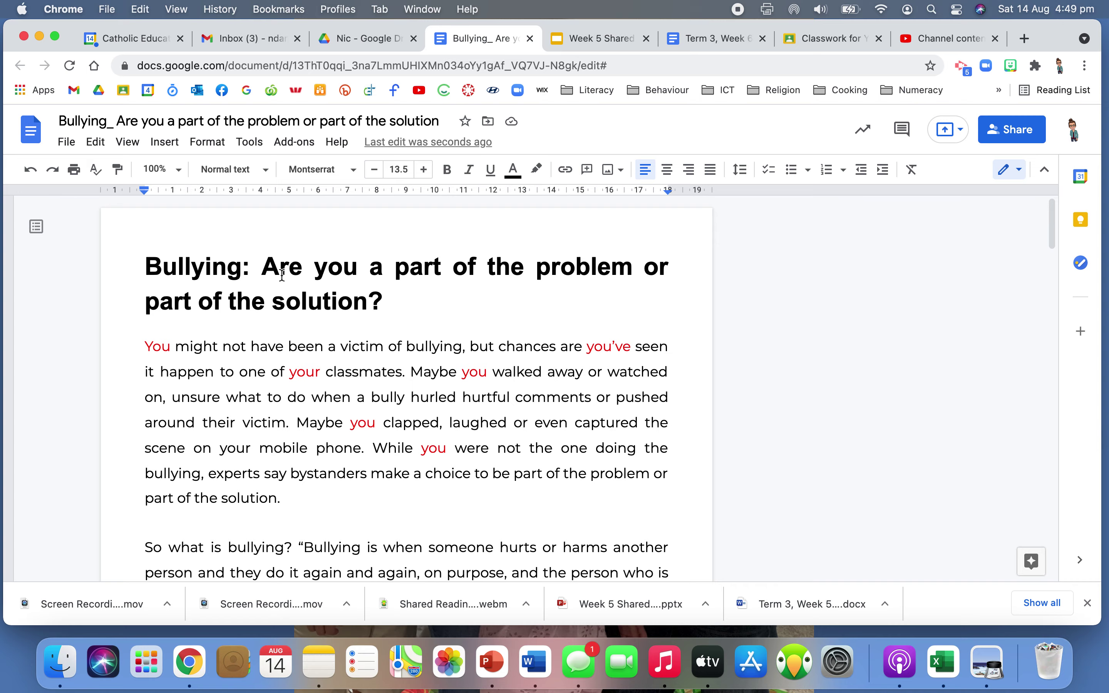
scroll(281, 275, "down", 20)
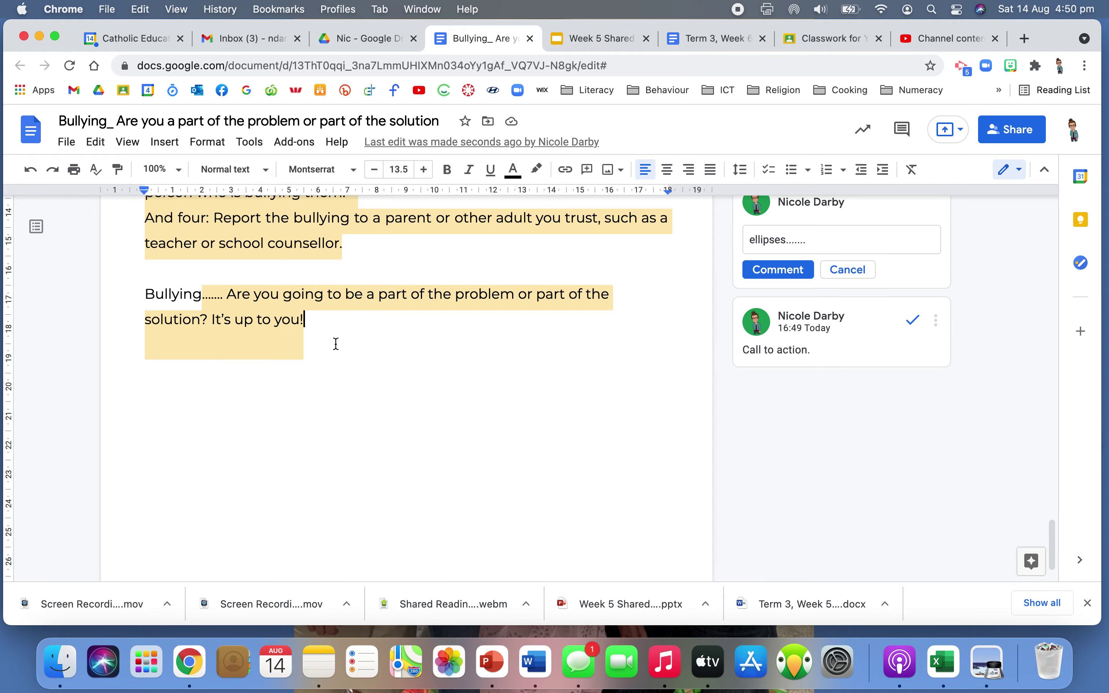
scroll(336, 344, "up", 20)
scroll(336, 344, "up", 2)
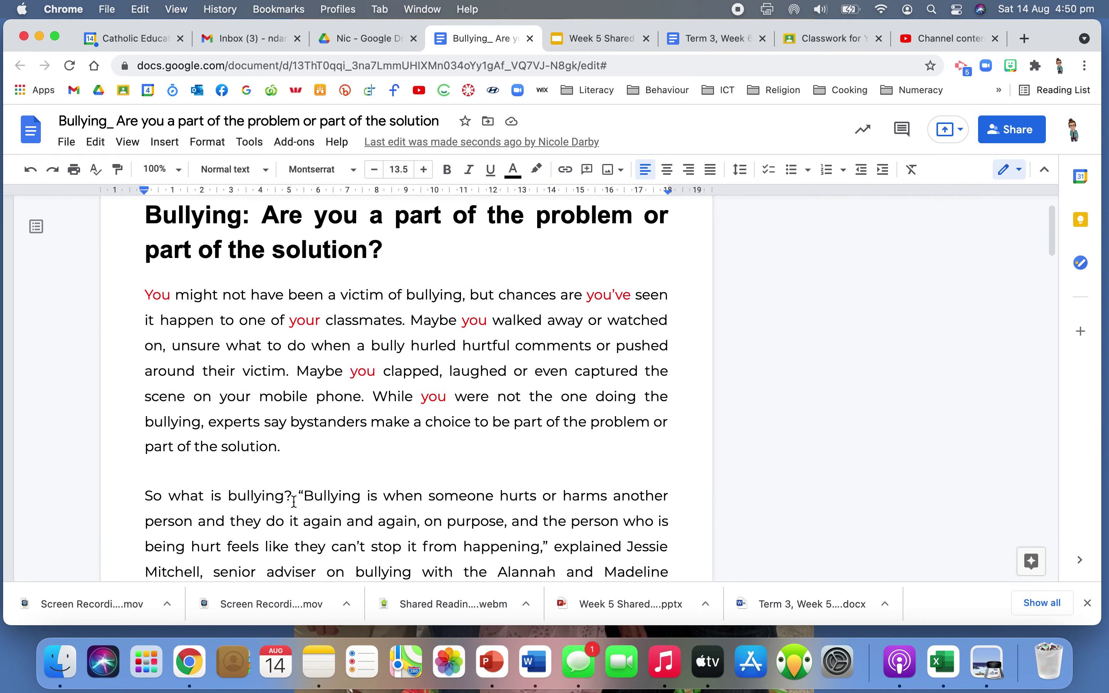
scroll(294, 502, "down", 10)
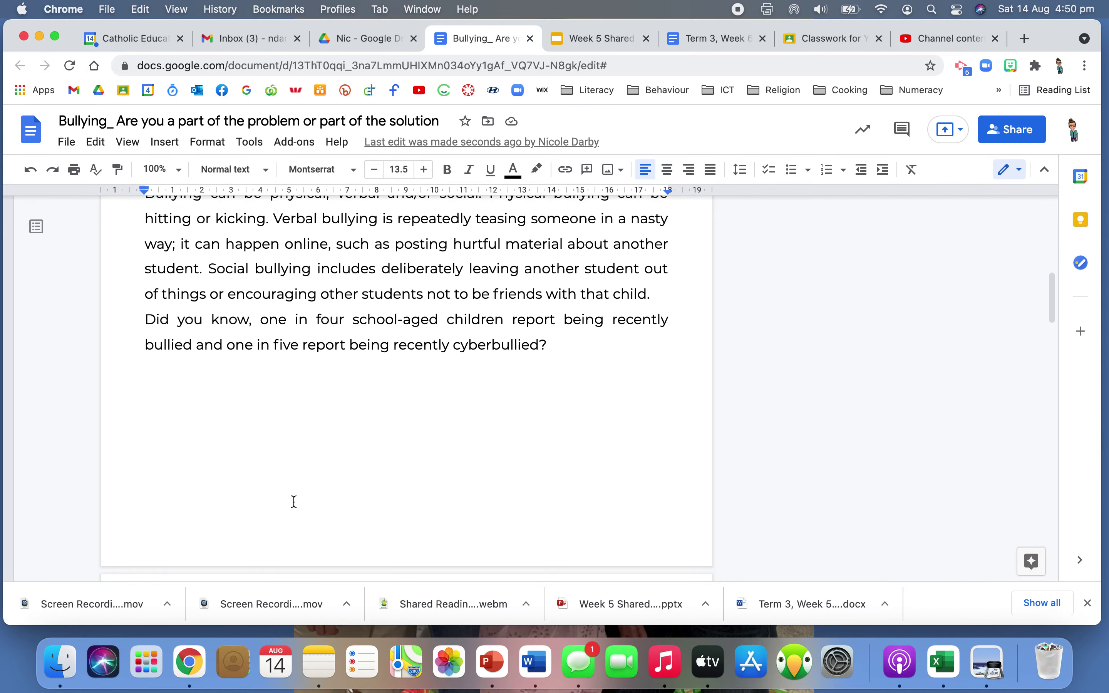
scroll(294, 502, "down", 10)
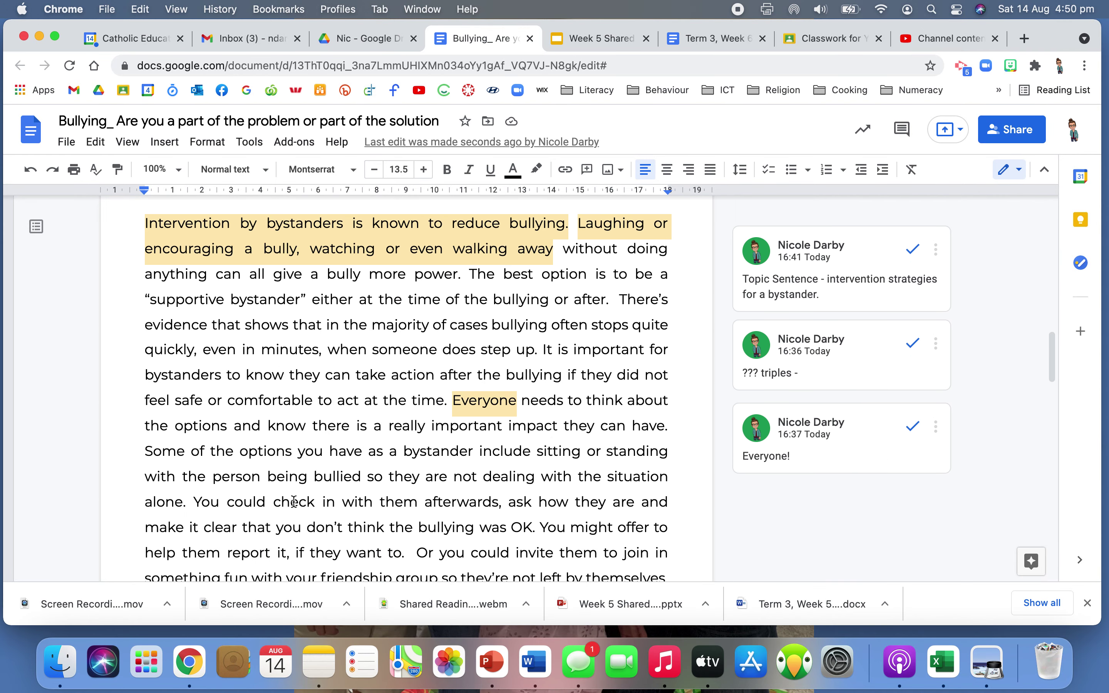
scroll(294, 501, "down", 7)
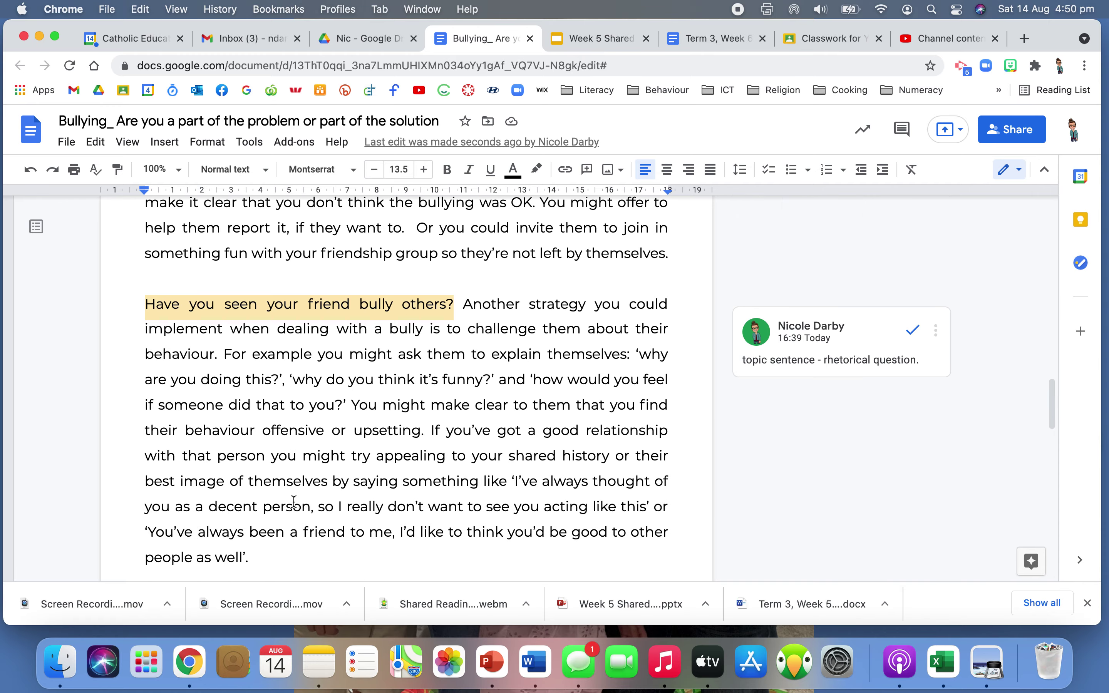
scroll(294, 502, "down", 10)
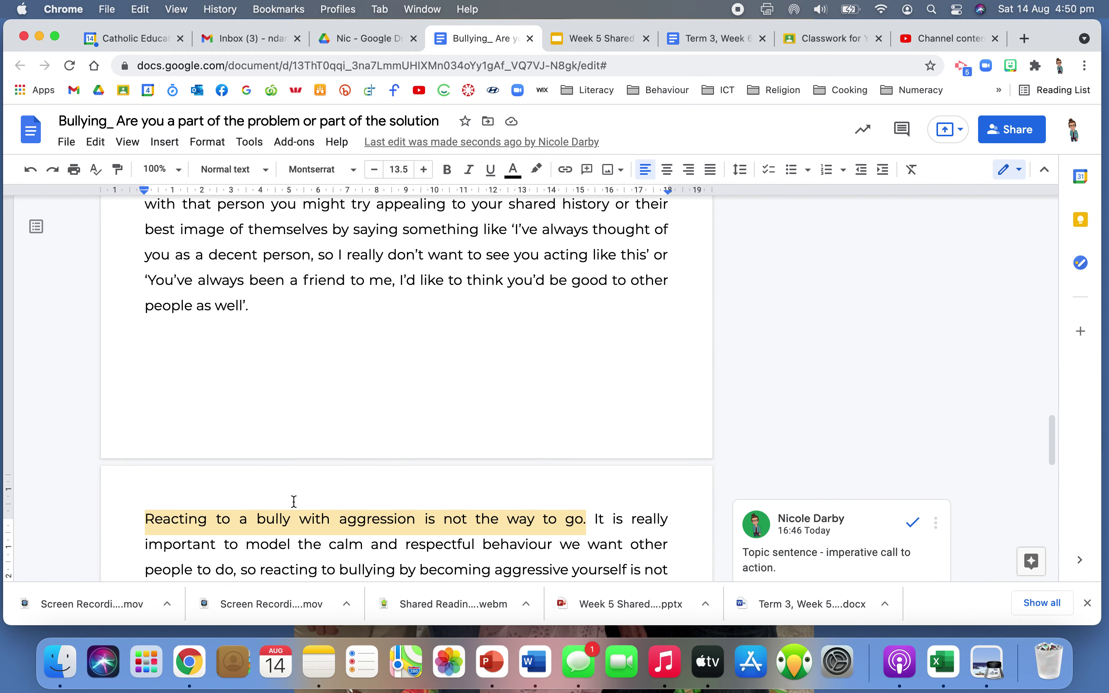
scroll(293, 502, "down", 5)
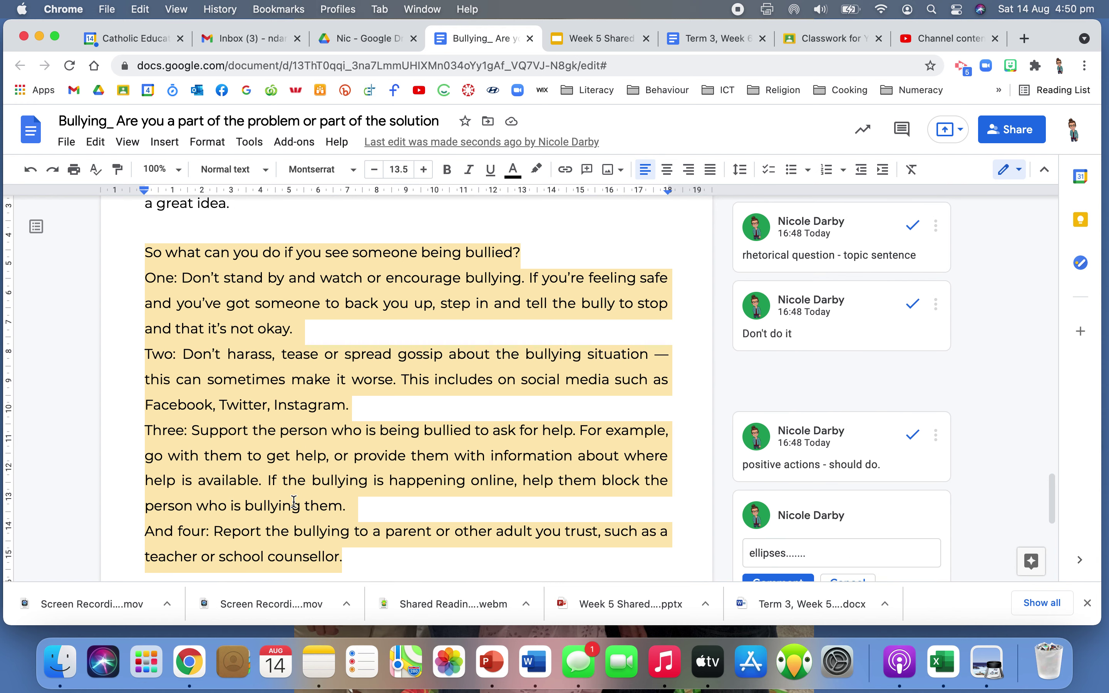
scroll(294, 502, "down", 6)
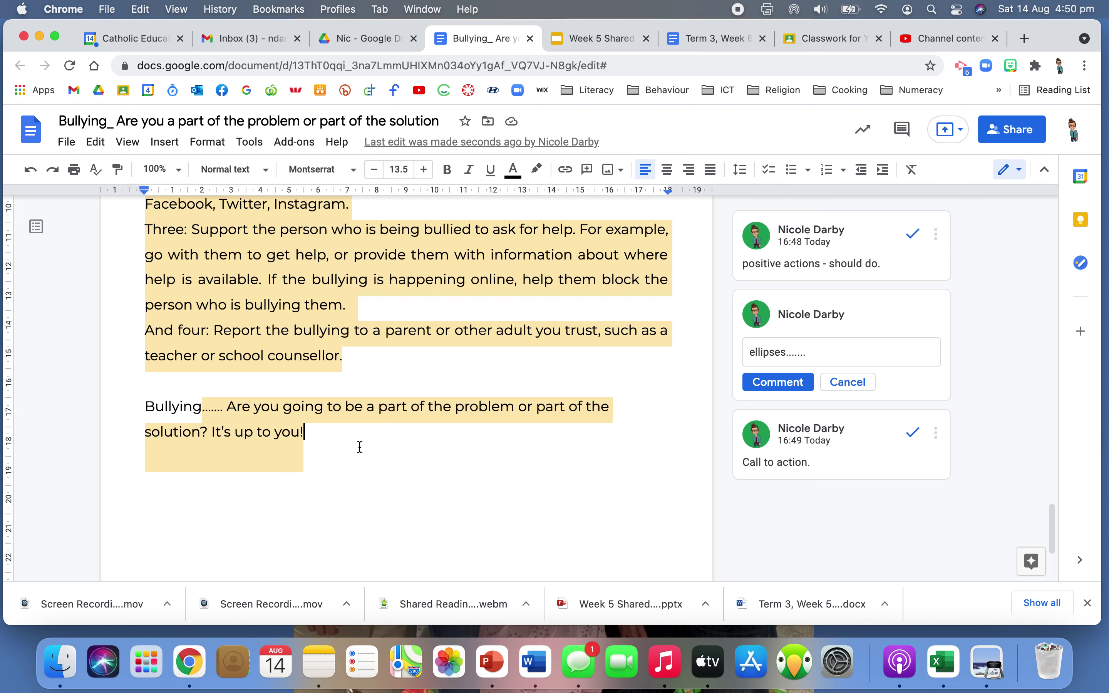
scroll(334, 353, "up", 10)
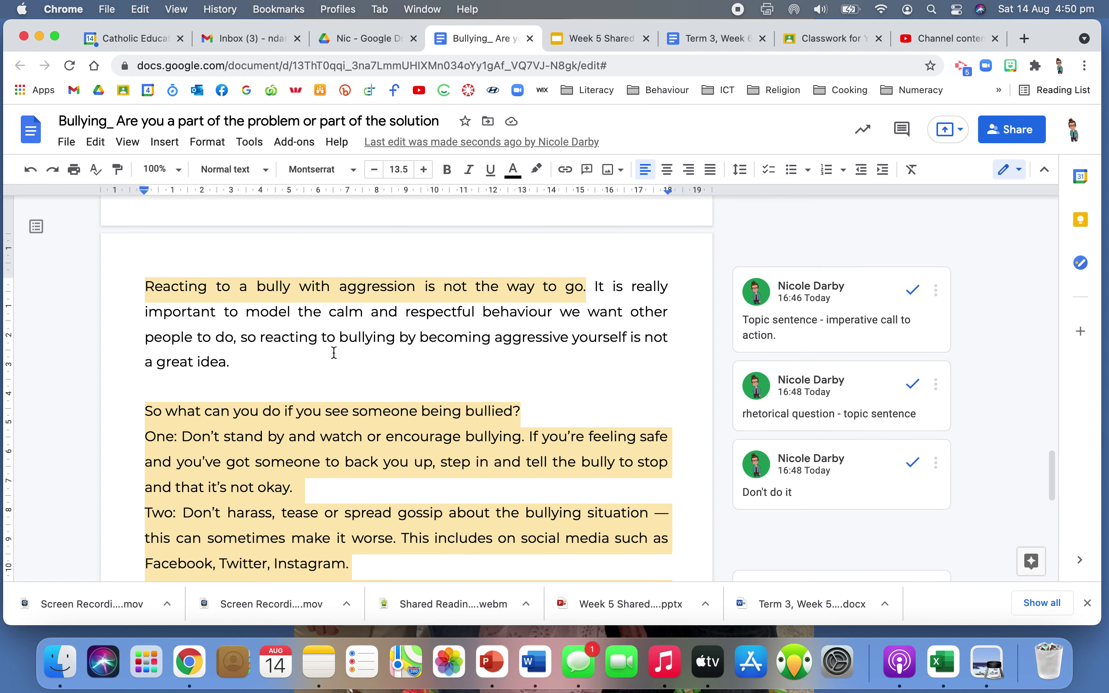
scroll(335, 353, "down", 10)
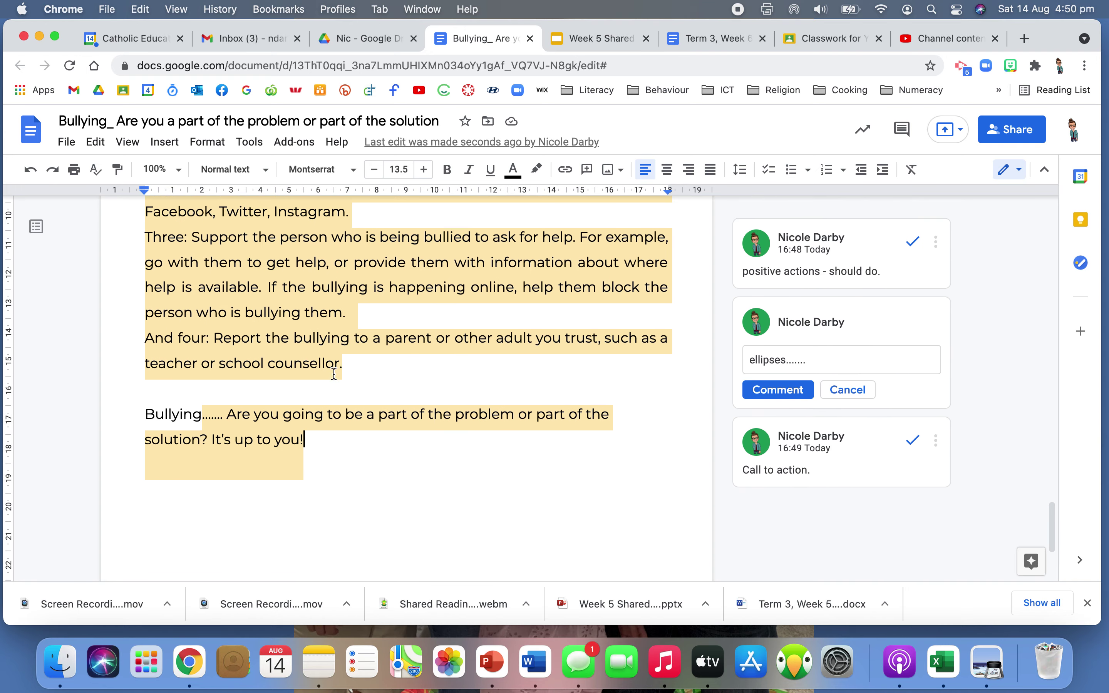
double_click(343, 438)
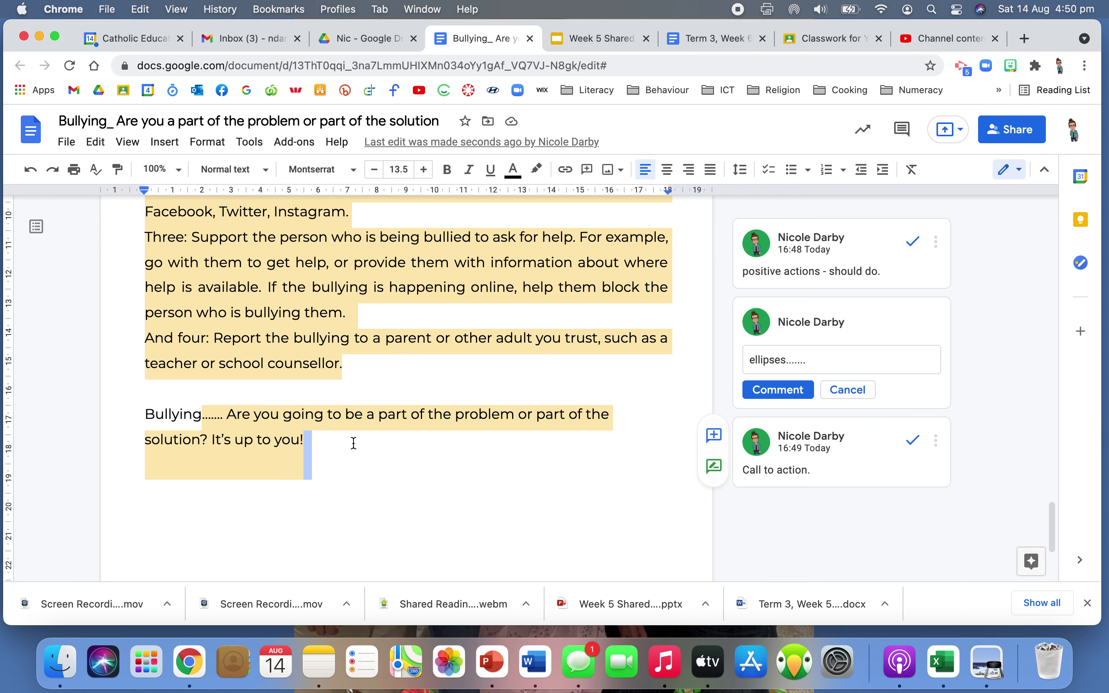
scroll(348, 440, "up", 2)
scroll(356, 446, "down", 4)
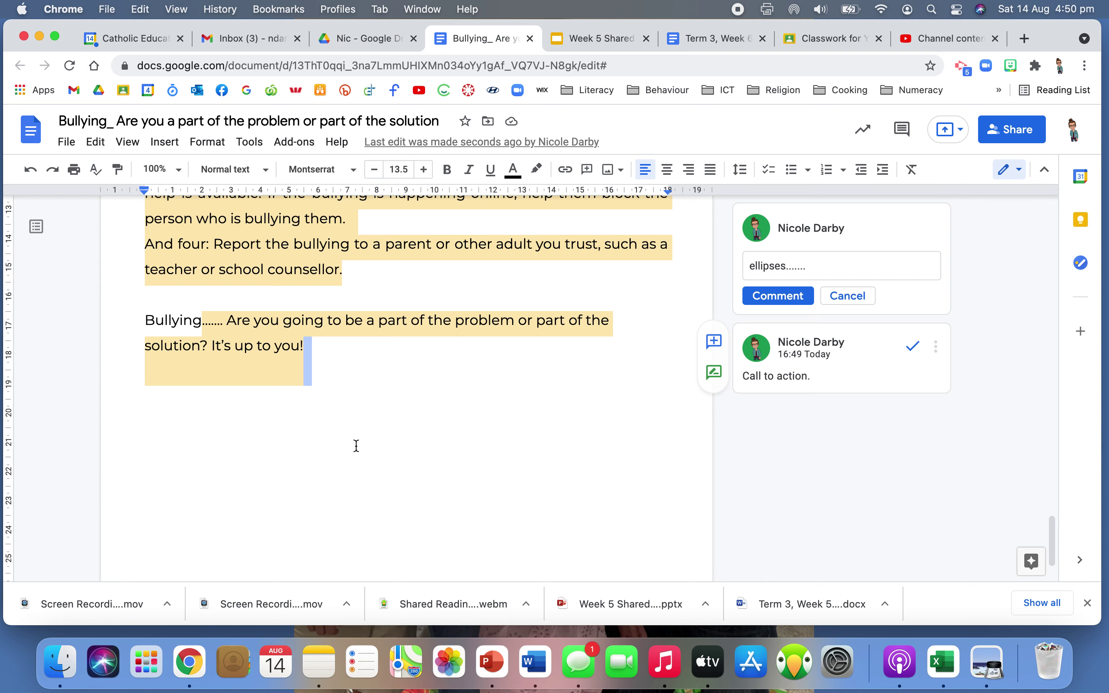
Step: View the Week 5 Shared Reading Slides, then go back to the bullying speech
left_click(588, 39)
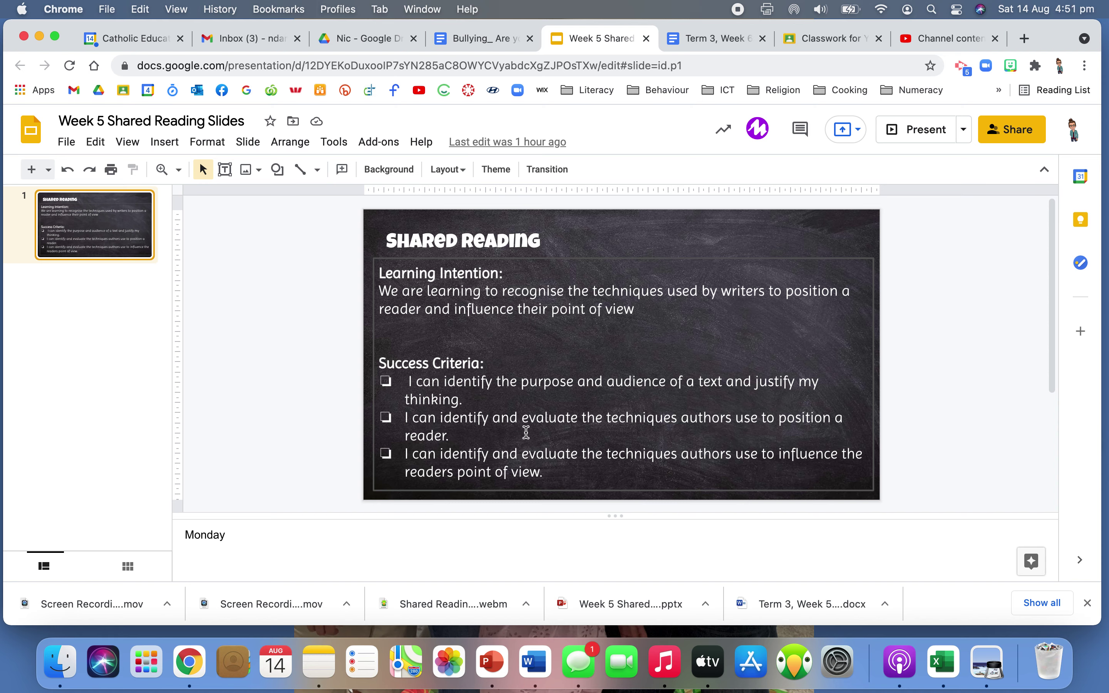
left_click(486, 38)
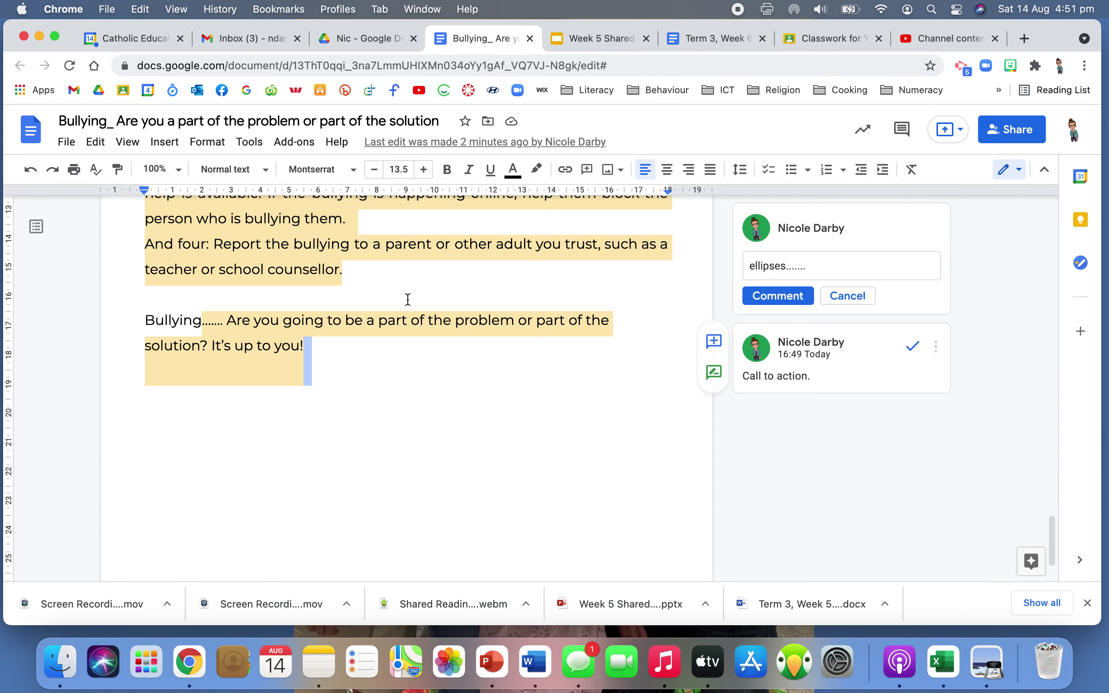
Step: Scroll through the speech to review the comments on the bystander points and closing lines
scroll(408, 299, "up", 20)
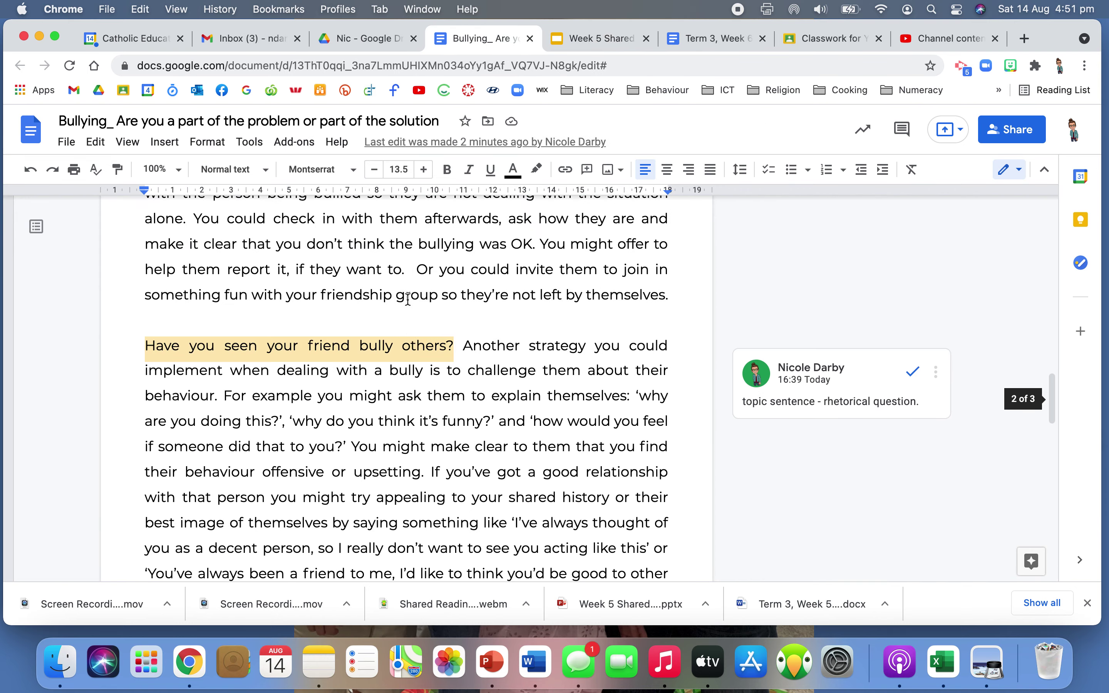
scroll(407, 299, "up", 5)
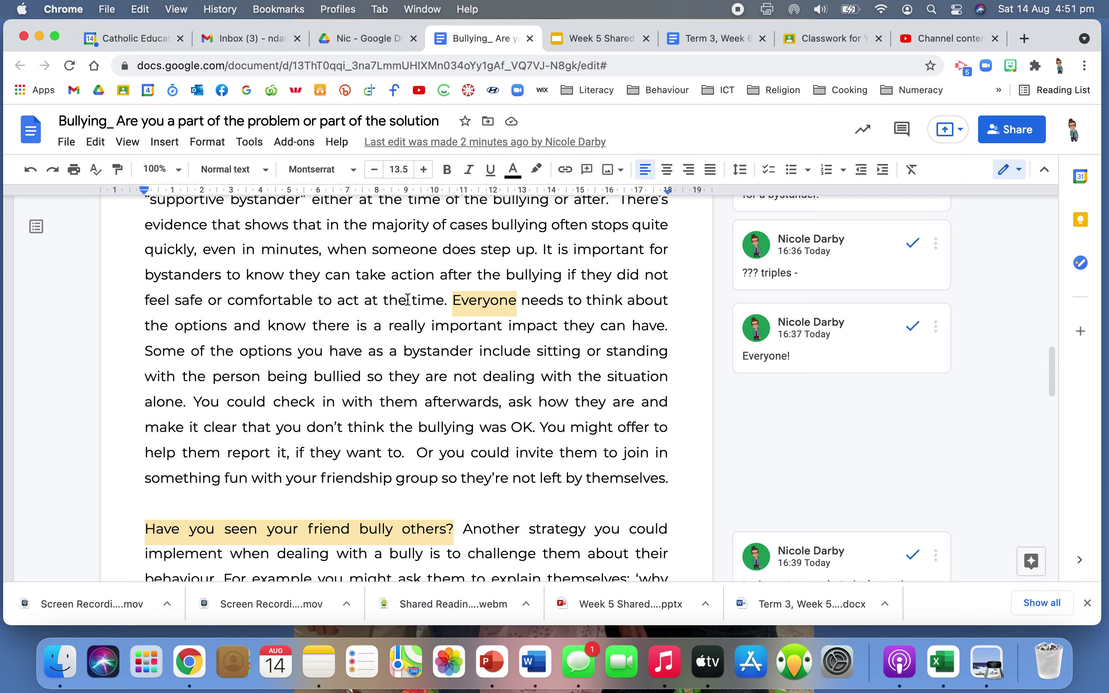
scroll(408, 299, "down", 5)
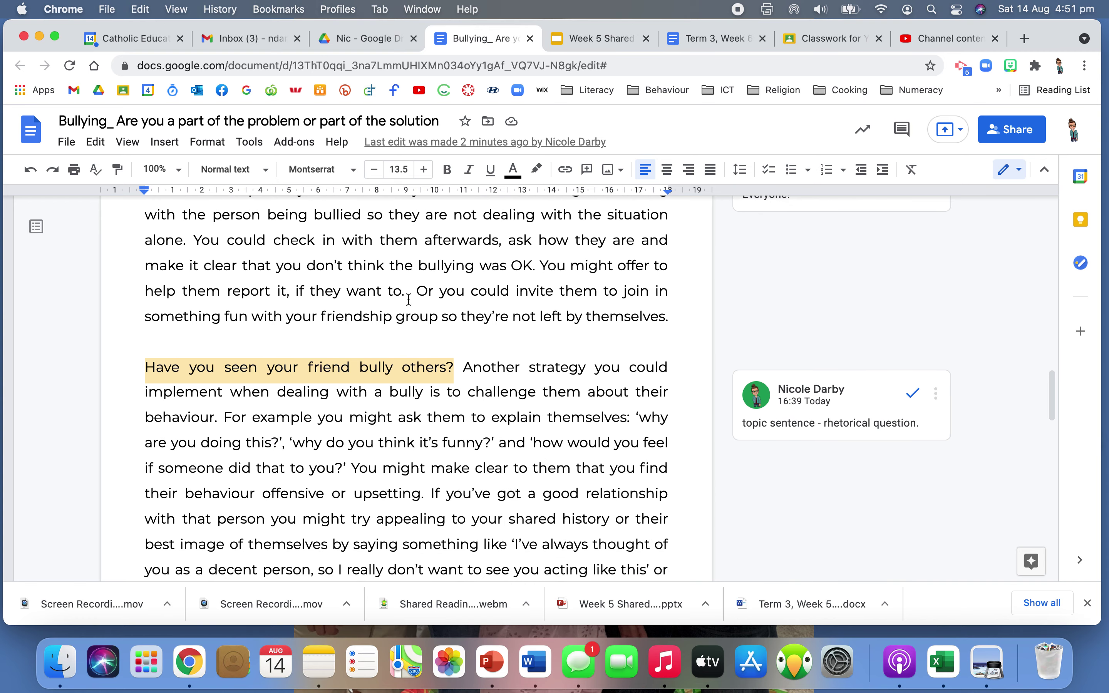
scroll(408, 299, "down", 10)
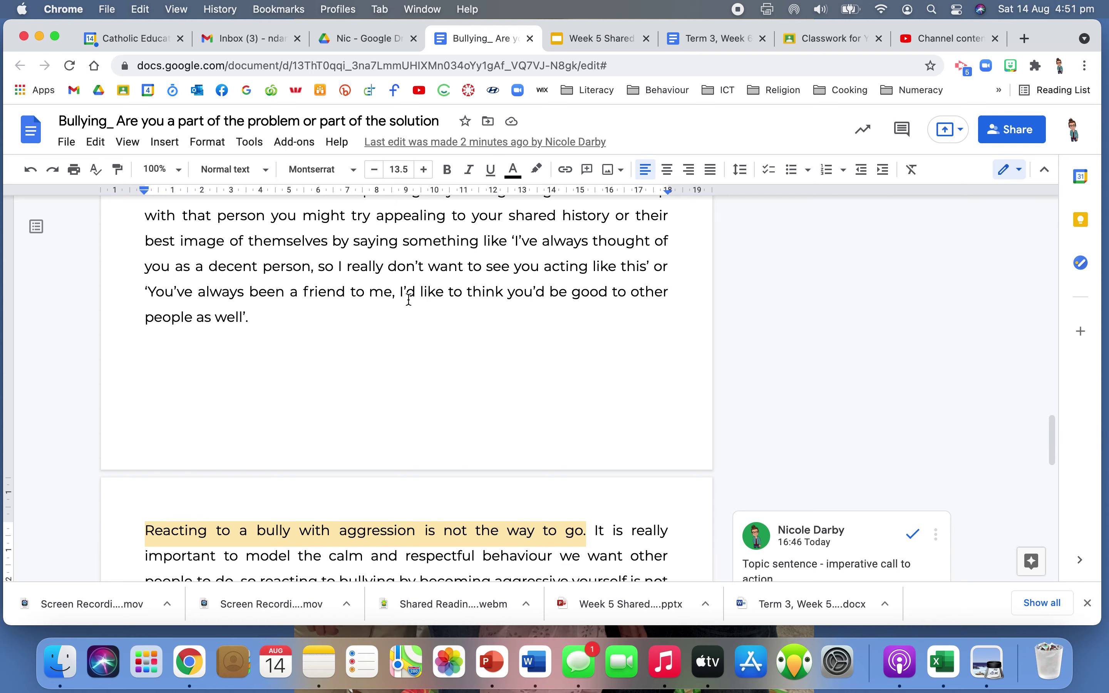
scroll(409, 299, "down", 10)
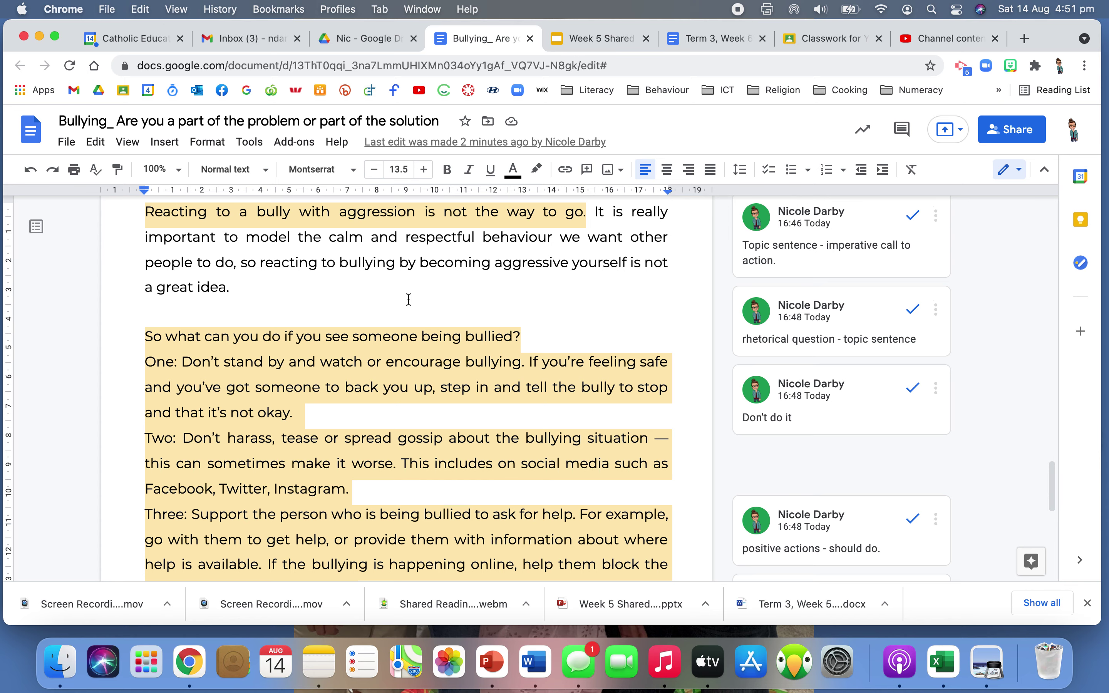
scroll(409, 299, "down", 10)
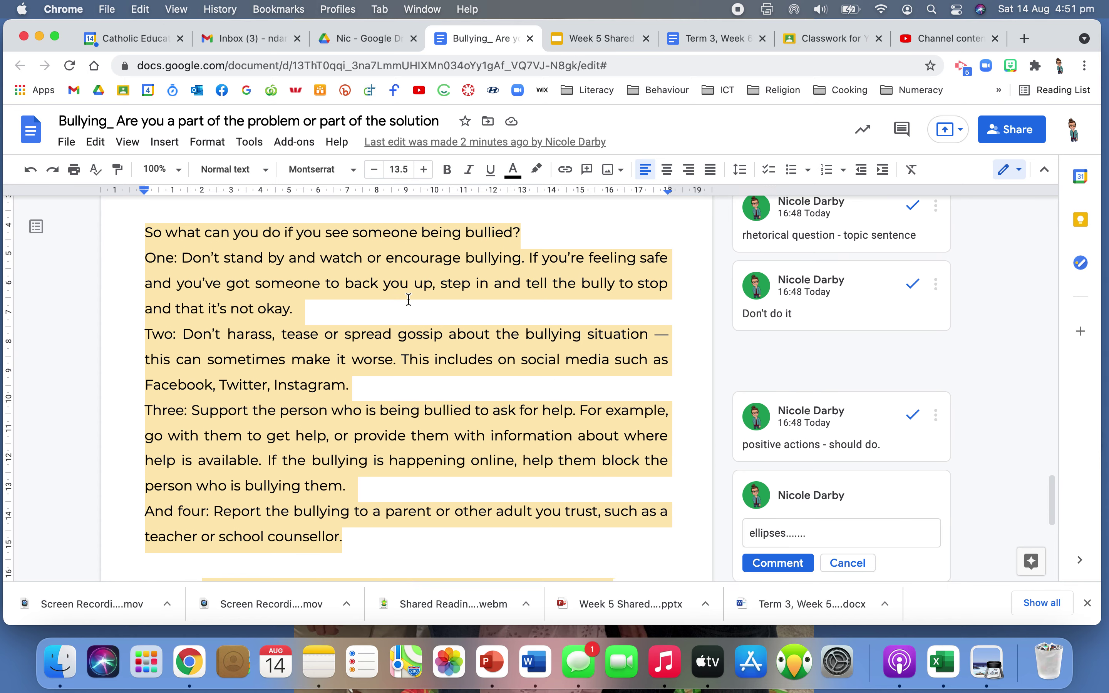